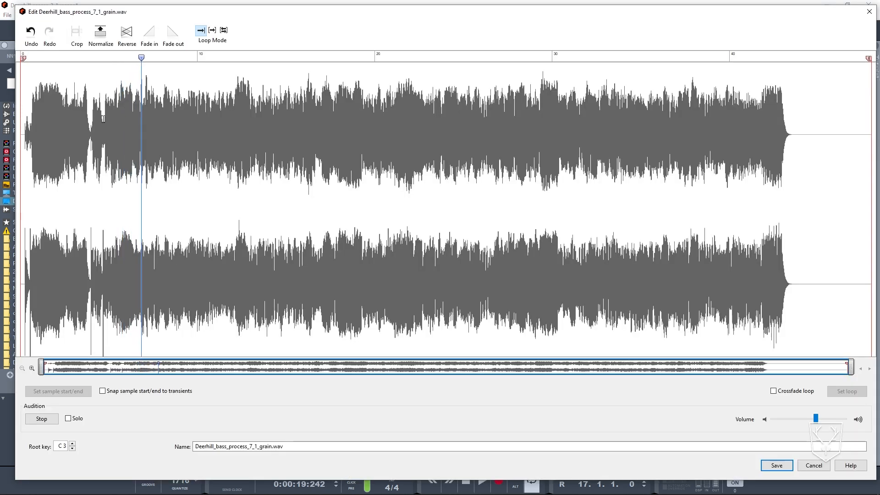
Crop the grain sample to a section of about two seconds starting near 6.3 seconds, try it reversed, and restore its direction.
left_click_drag(102, 116, 168, 114)
left_click(133, 114)
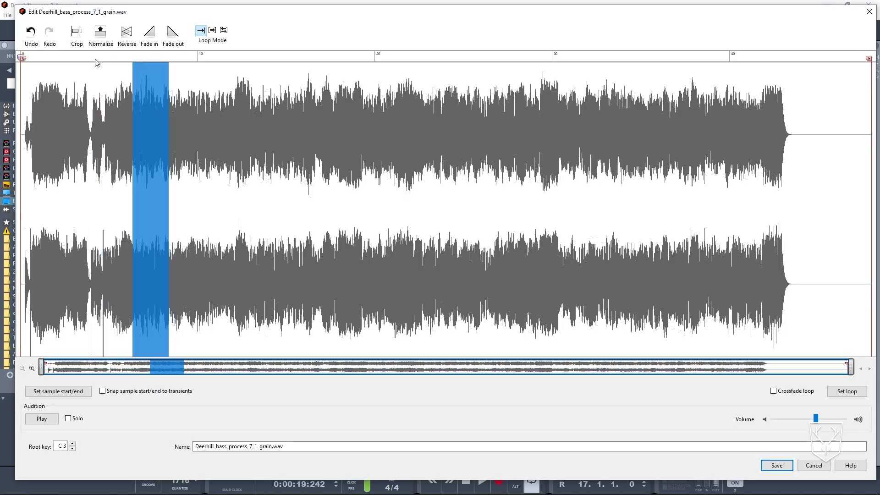
left_click(73, 39)
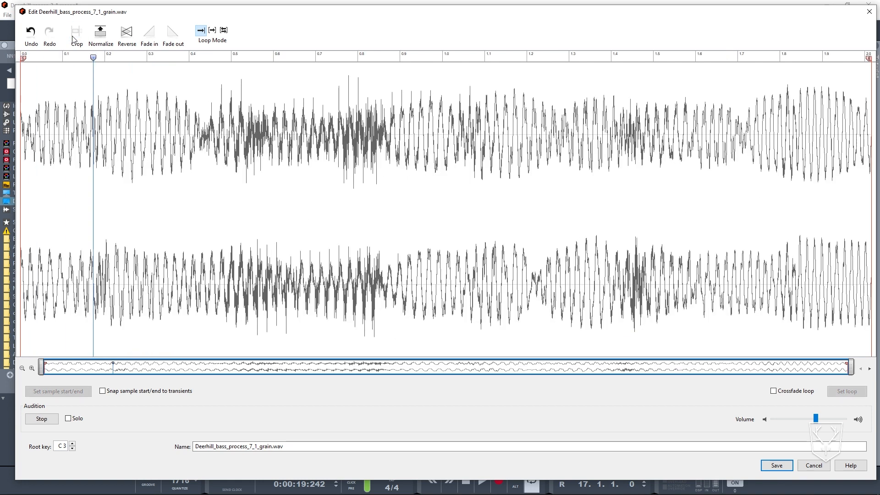
left_click(125, 37)
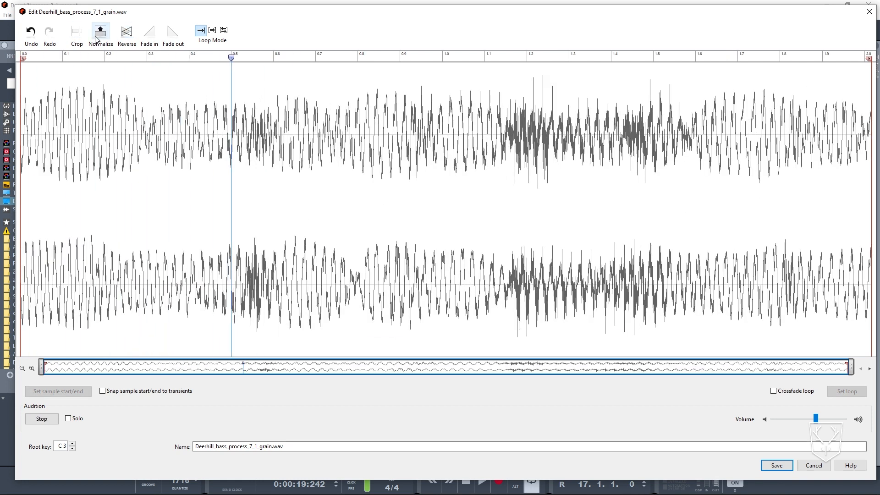
left_click(126, 36)
Fade in about the first 0.12 seconds of the cropped grain sample and save the edit.
left_click_drag(74, 125, 21, 125)
left_click(149, 35)
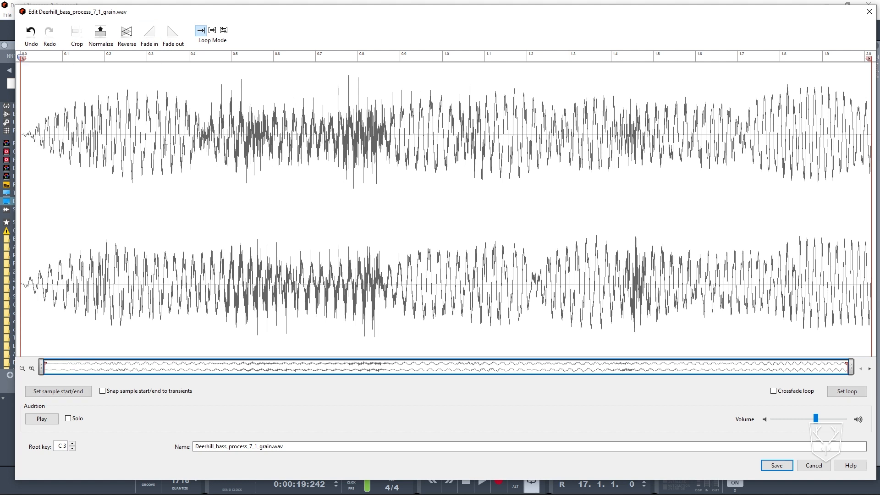
left_click(776, 465)
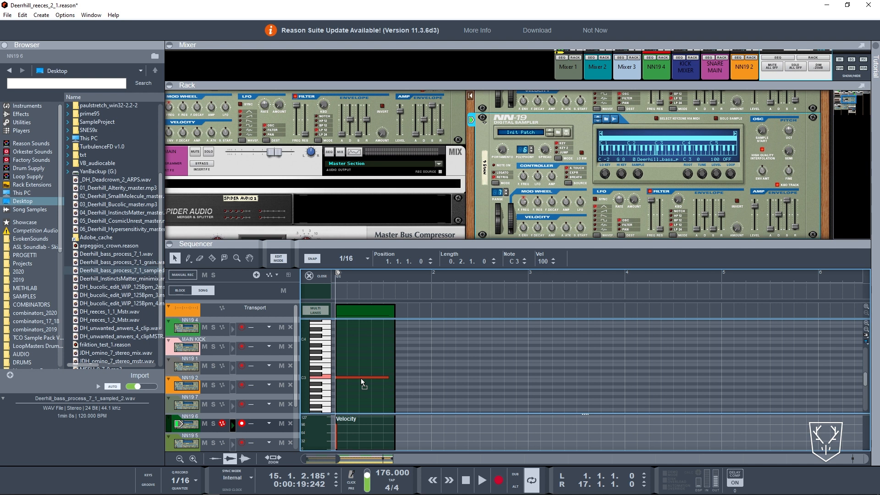
Return the playhead to the start of the song and audition the edited sample.
key("space")
left_click(338, 278)
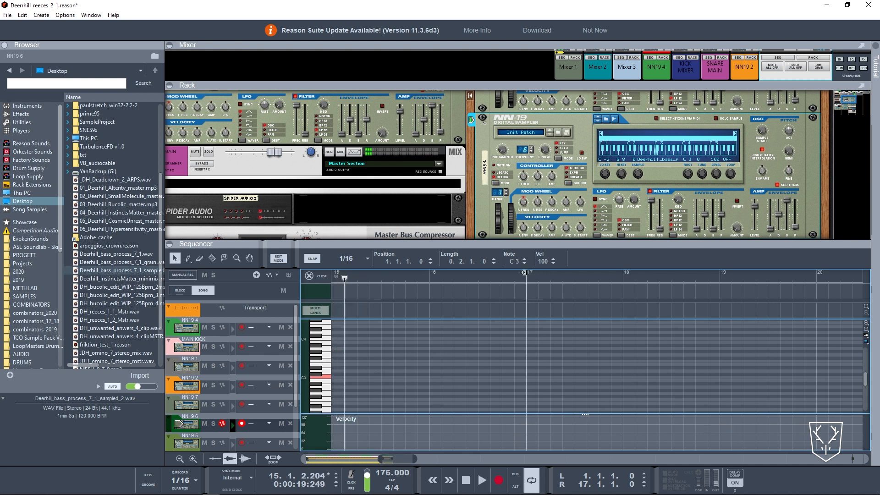
double_click(460, 477)
left_click(460, 478)
key("space")
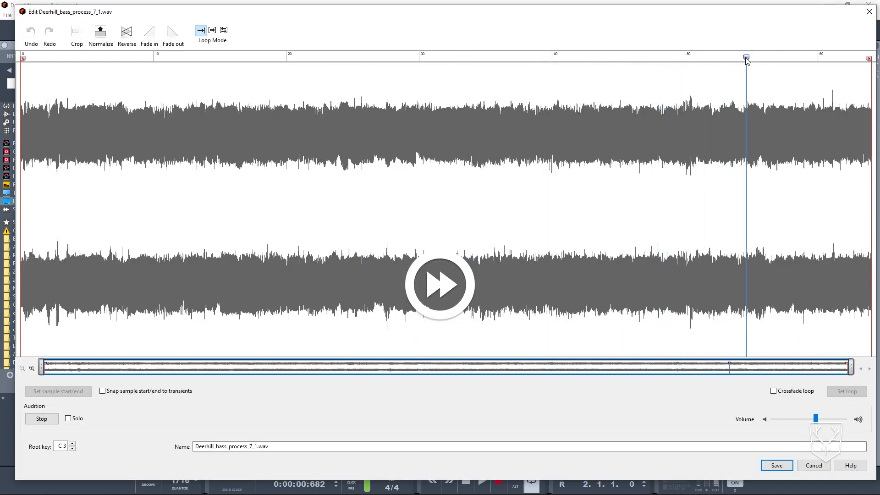
Crop Deerhill_bass_process_7_1.wav to about 1.85 seconds near its end, then reverse it with the start marker at about 0.4 seconds.
left_click_drag(799, 122, 821, 126)
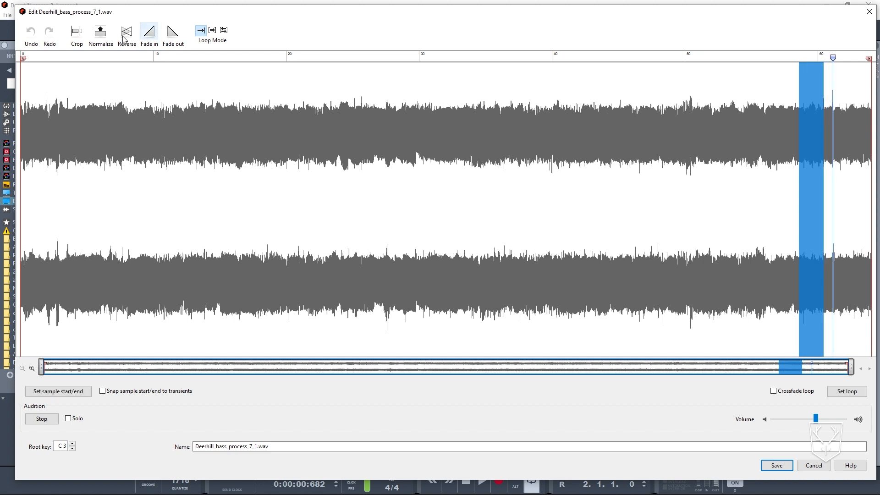
left_click(76, 32)
left_click_drag(23, 58, 201, 58)
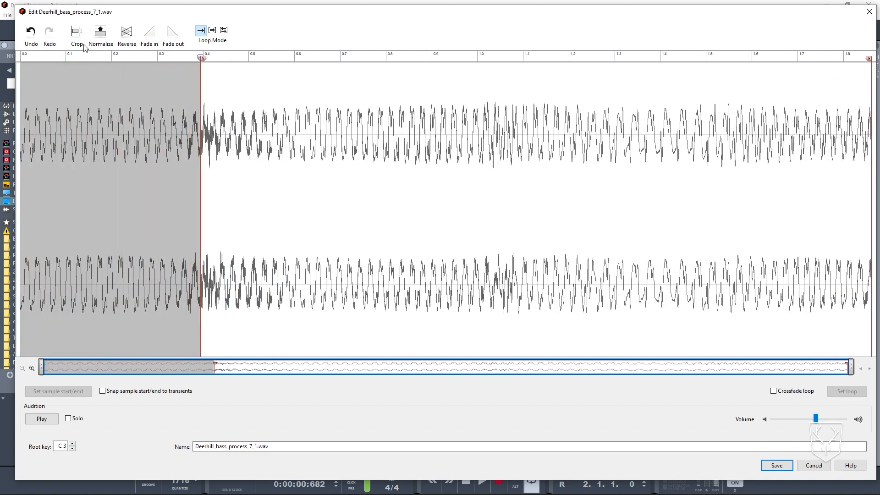
left_click(127, 34)
key("space")
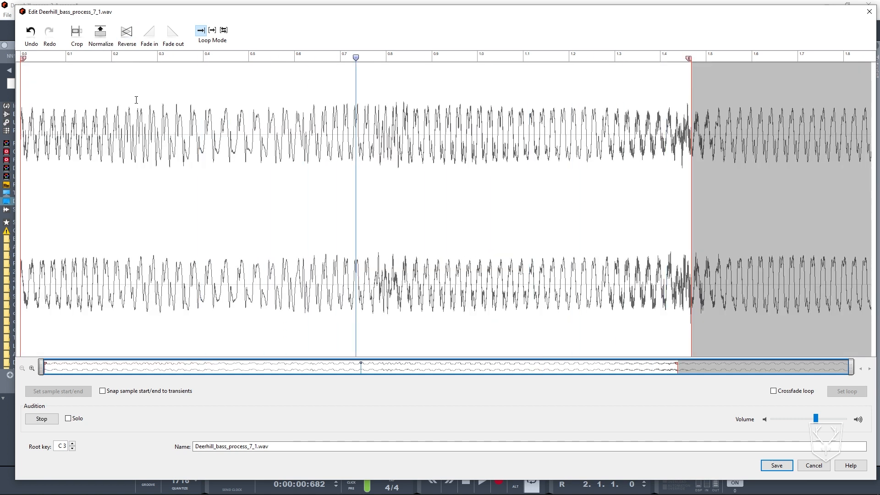
Crop the reversed sample to the section between about 0.8 and 1.46 seconds and normalize it.
mouse_move(24, 59)
left_mouse_down()
mouse_move(453, 67)
mouse_move(385, 65)
left_mouse_up()
key("space")
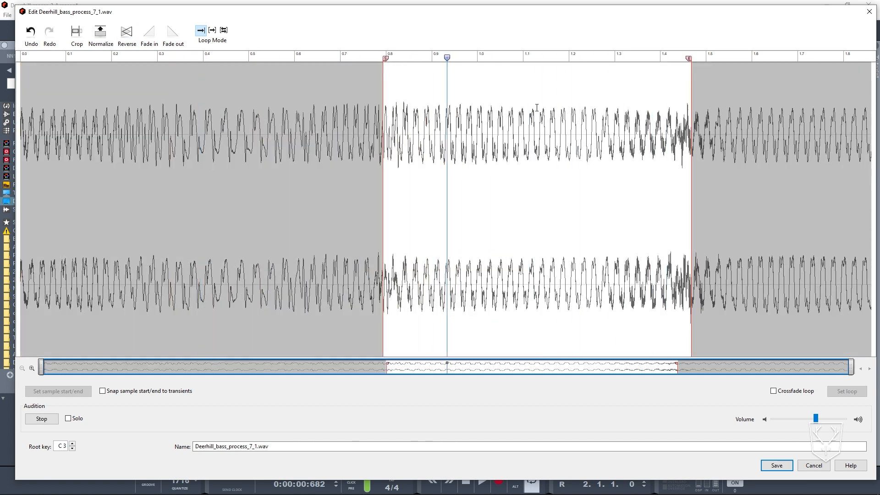
left_click(78, 37)
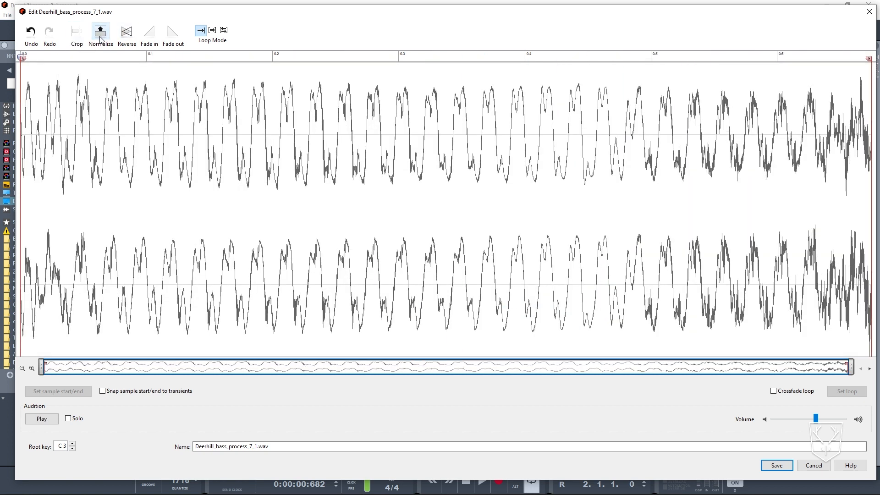
Fade in about the first 0.13 seconds of the bass sample and save the edit.
left_click_drag(337, 94, 21, 94)
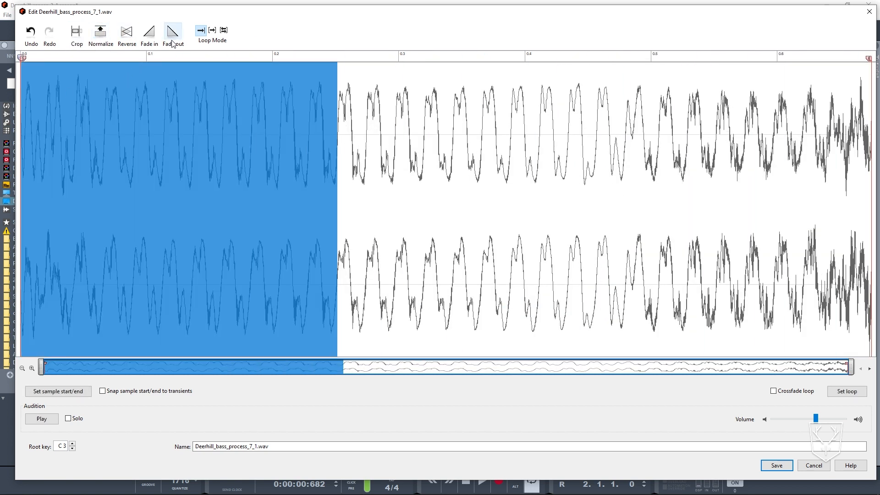
left_click(191, 145)
left_click_drag(191, 145, 21, 145)
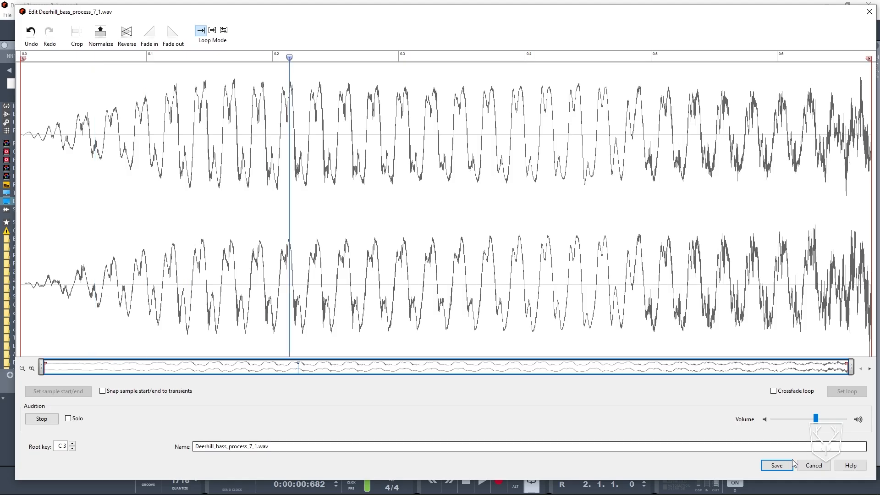
left_click(777, 465)
Add a C 4 note at position 1.2.3.0 with length 0.2.1.0 on the NN19 5 track and play it back.
scroll(325, 346, "down", 3)
key("shift+Return")
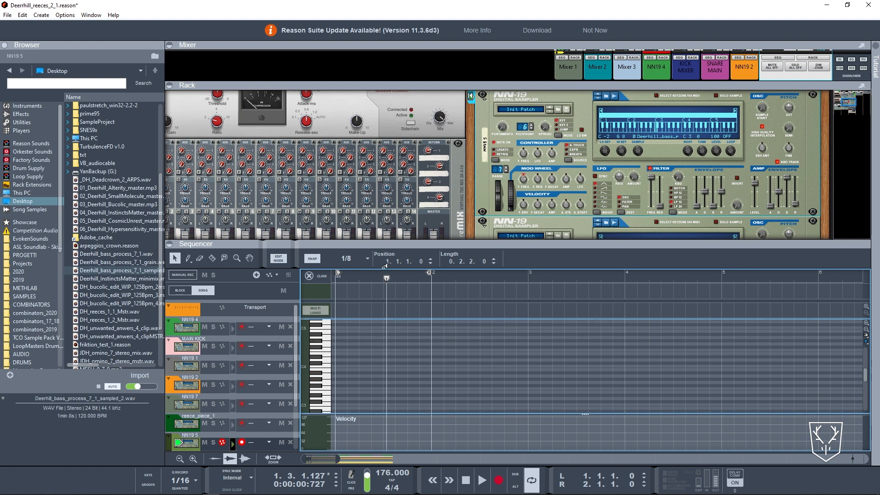
scroll(316, 358, "down", 2)
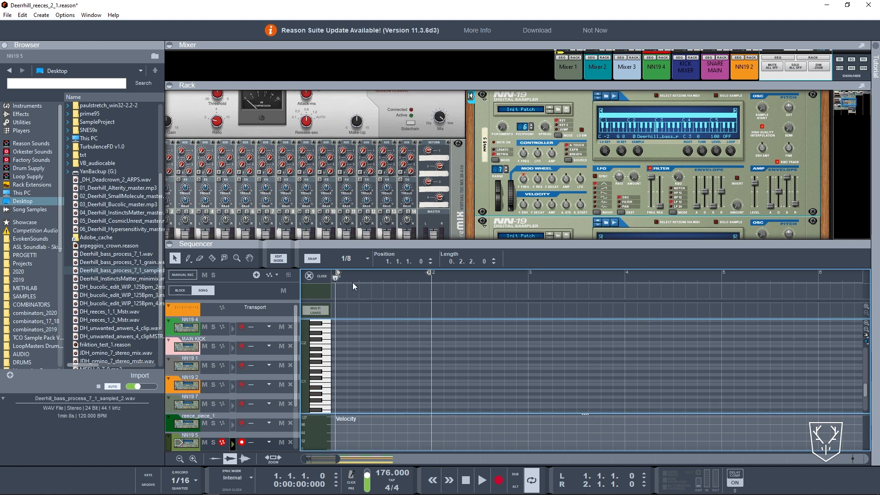
key("space")
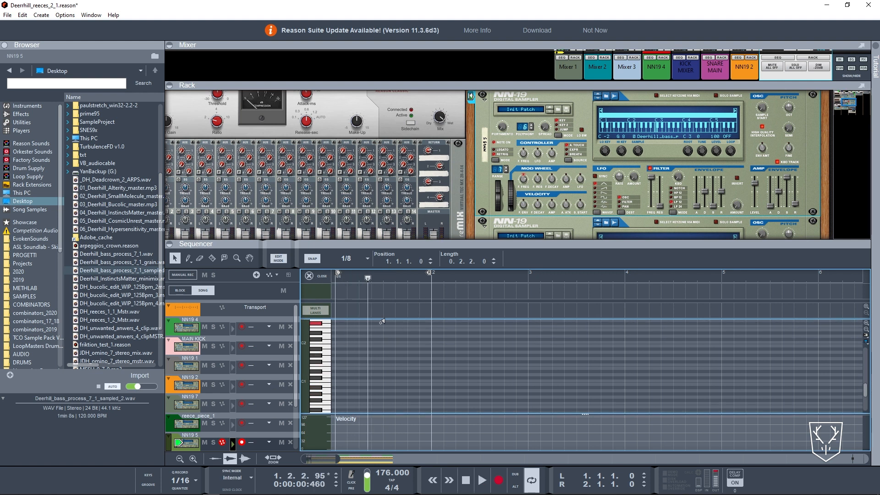
scroll(379, 332, "up", 2)
left_click(375, 342, "alt")
scroll(375, 343, "up", 2)
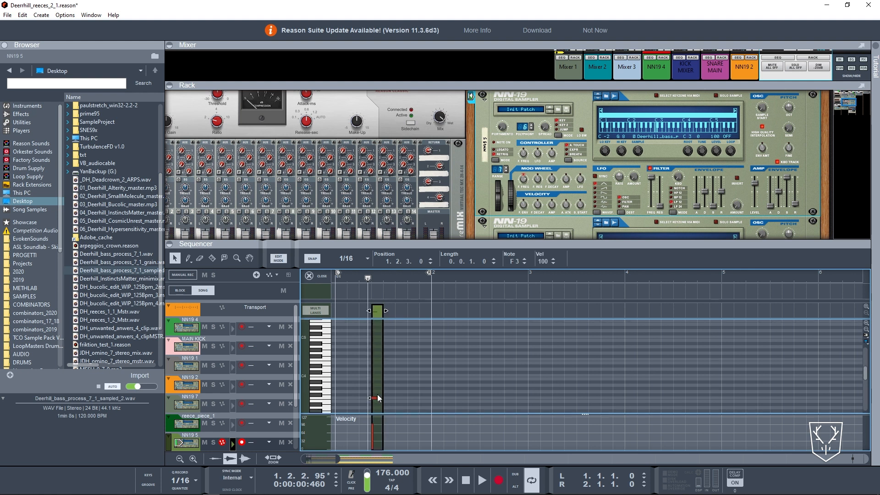
key("space")
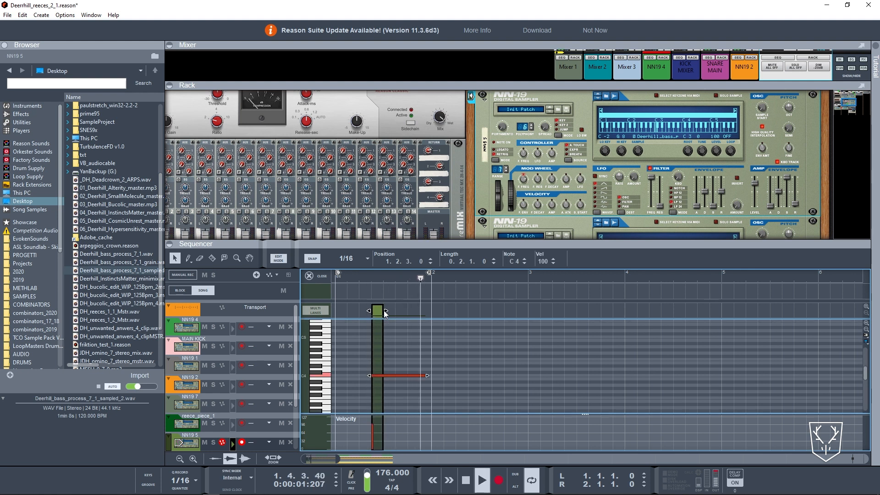
Extend the NN19 5 note clip to the start of bar 2 so it covers the whole note.
left_click(379, 313)
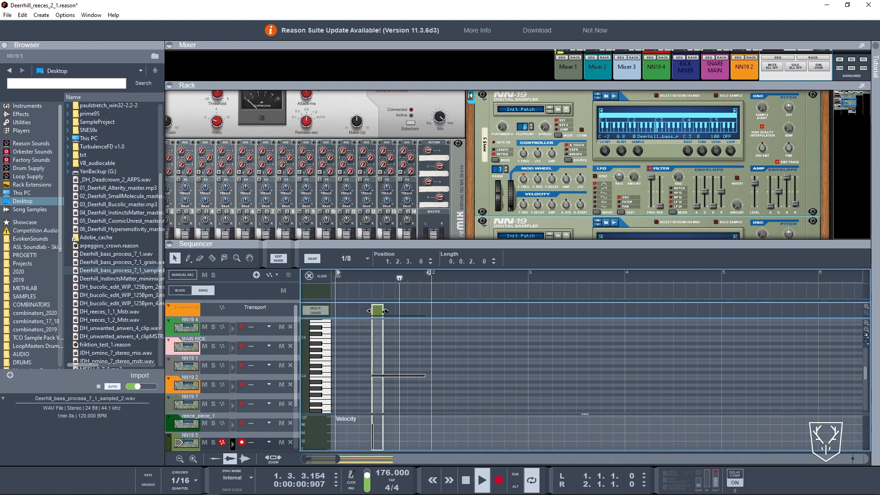
left_click_drag(385, 311, 423, 312)
left_click(349, 335)
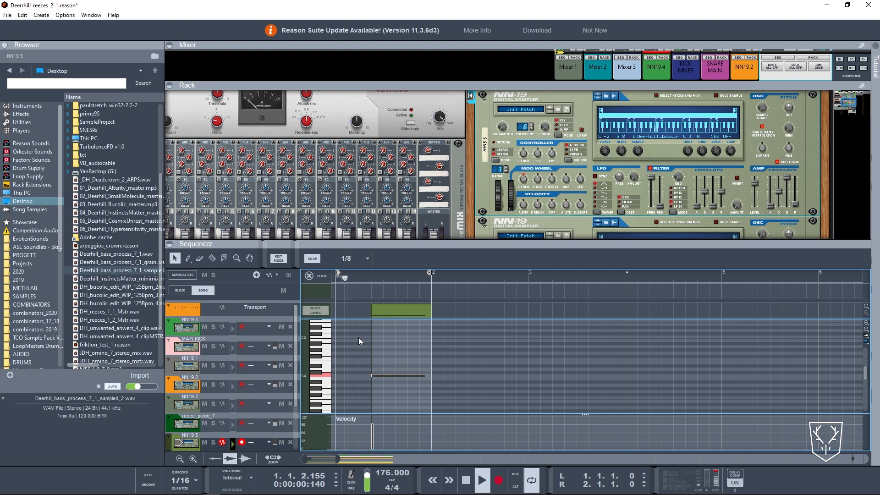
double_click(421, 340)
Add an MClass Stereo Imager to the NN19 5 sampler and set its High Width to -64.
right_click(485, 119)
mouse_move(532, 232)
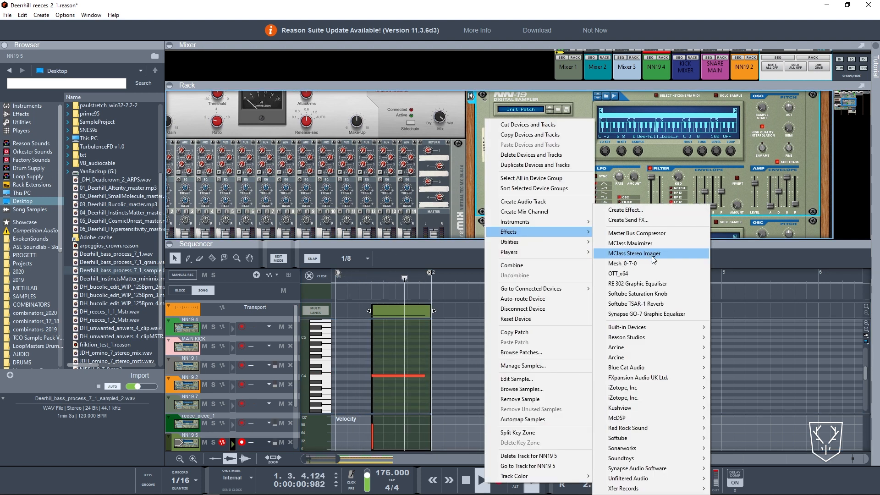
left_click(652, 254)
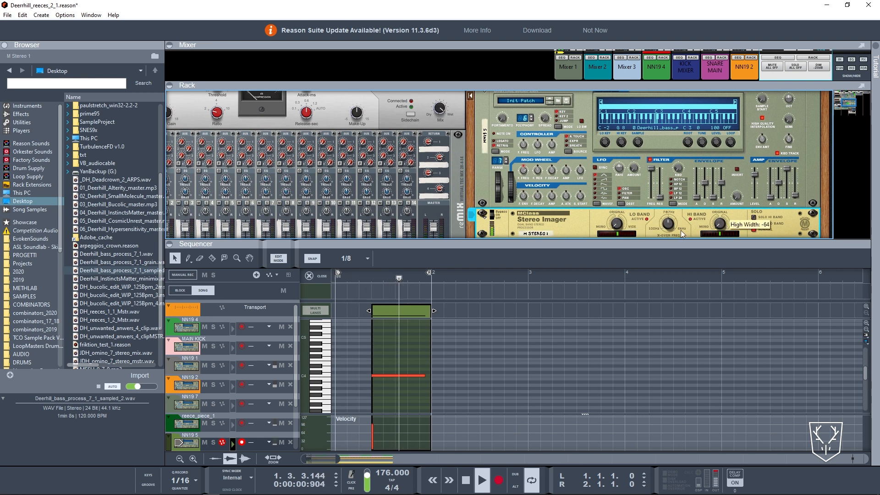
Add an OTT_x64 effect after the MClass Stereo Imager in the NN19 5 chain.
scroll(693, 225, "down", 1)
right_click(596, 196)
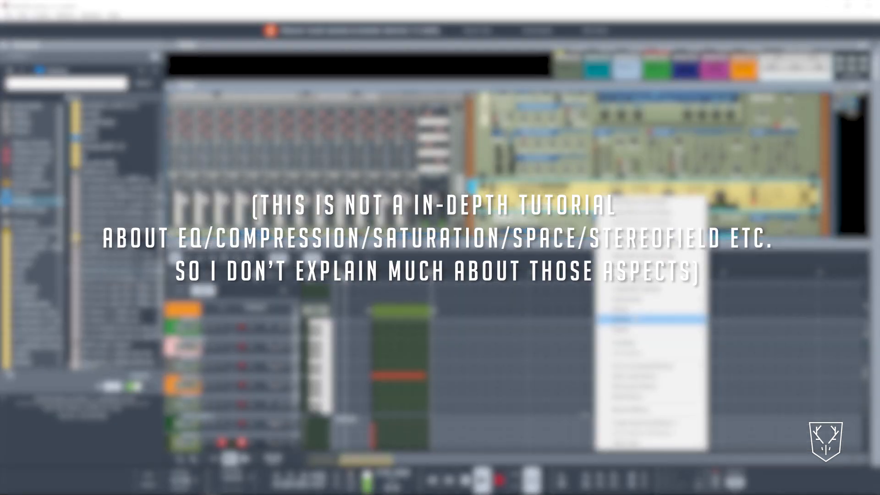
mouse_move(637, 309)
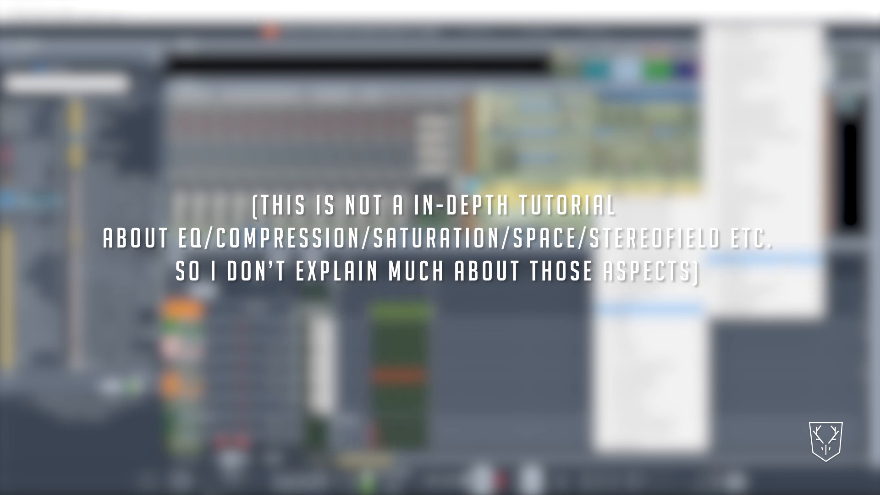
left_click(738, 310)
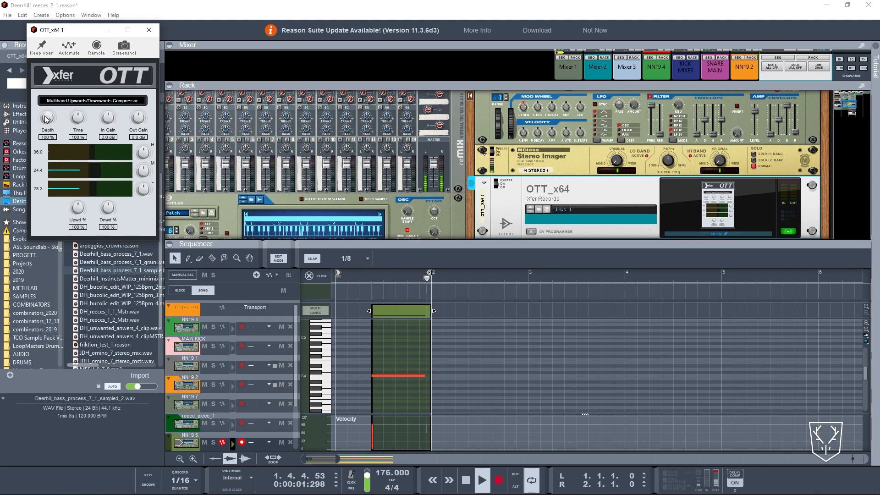
Set OTT's Depth to 20 % and Time to 47 %, and close the plugin window.
left_click_drag(46, 119, 48, 188)
left_click_drag(79, 119, 94, 108)
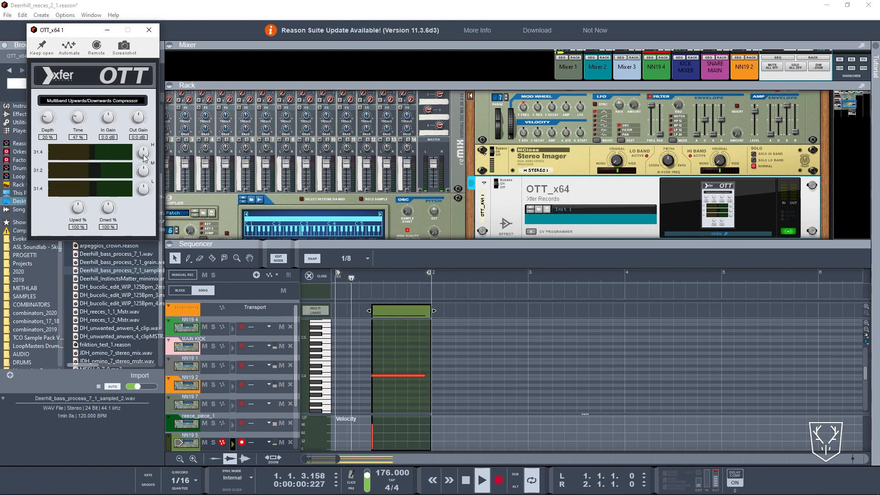
left_click(148, 29)
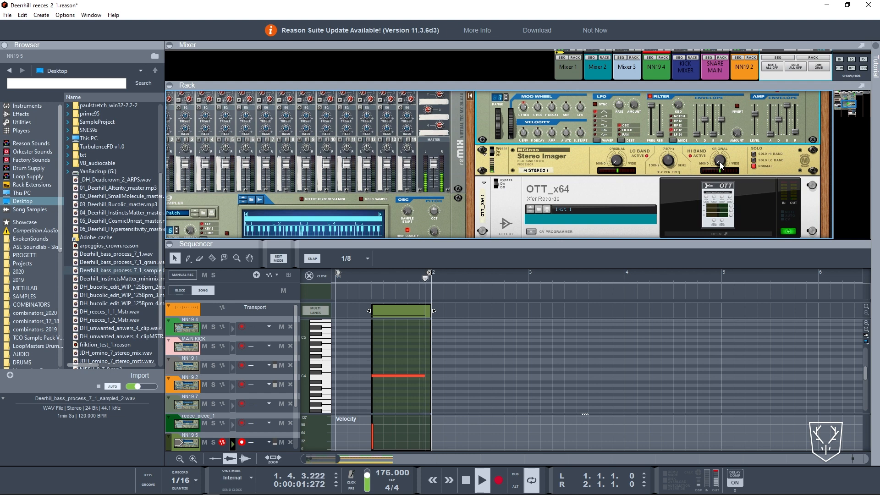
Create High Width automation for the Stereo Imager with a clip at position 1.3.1.0 and length 0.1.2.0.
left_click_drag(720, 160, 725, 138)
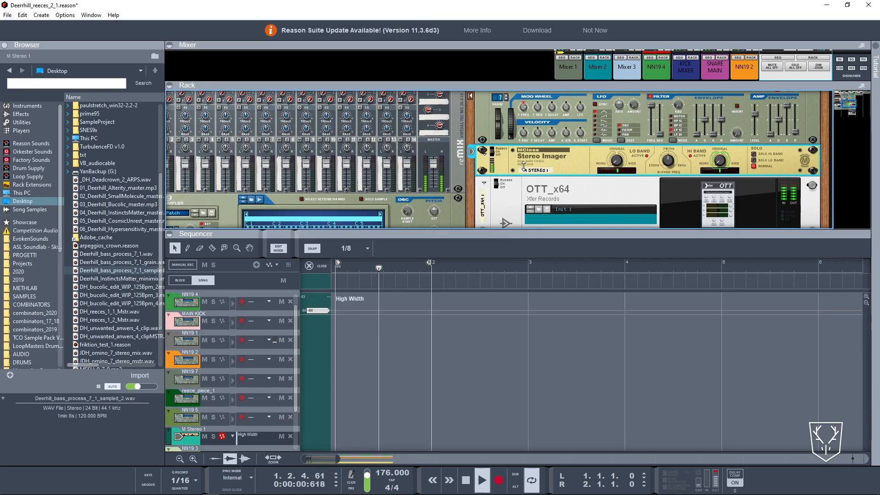
double_click(385, 235)
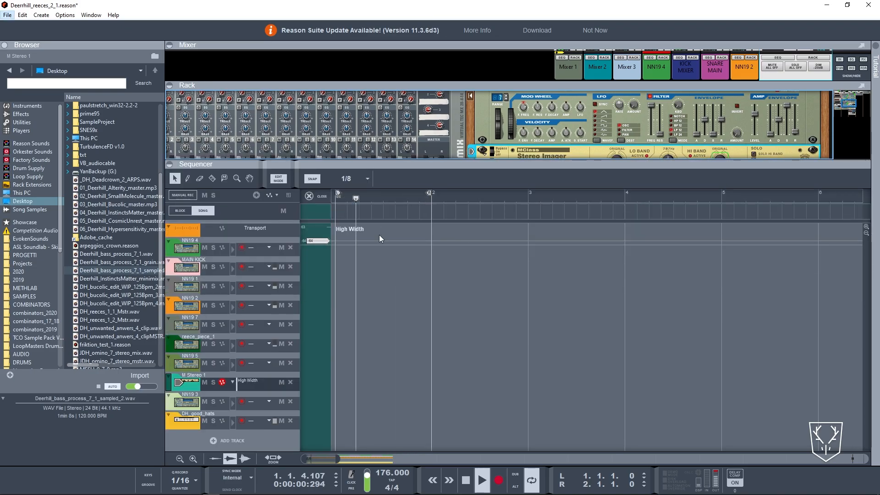
left_click_drag(385, 235, 418, 229)
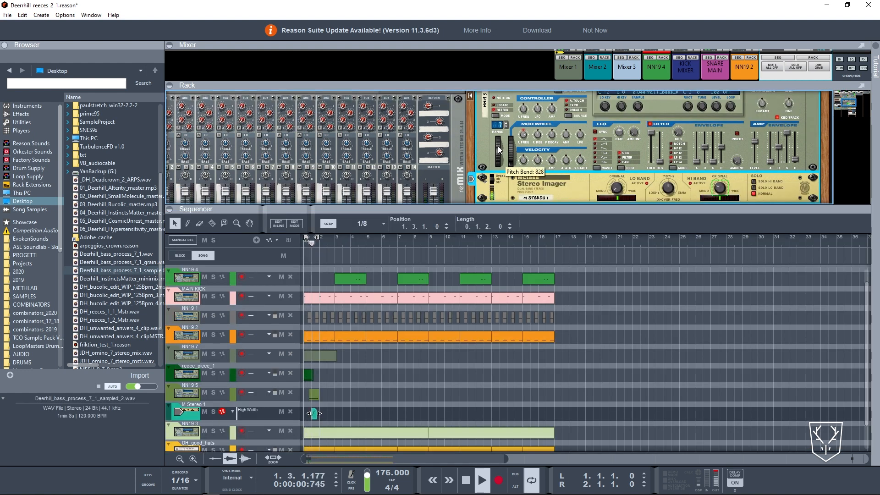
Add a Pitch Bend automation lane to the NN19 5 track and place an automation clip starting at bar 1.
right_click(497, 147)
left_click(524, 153)
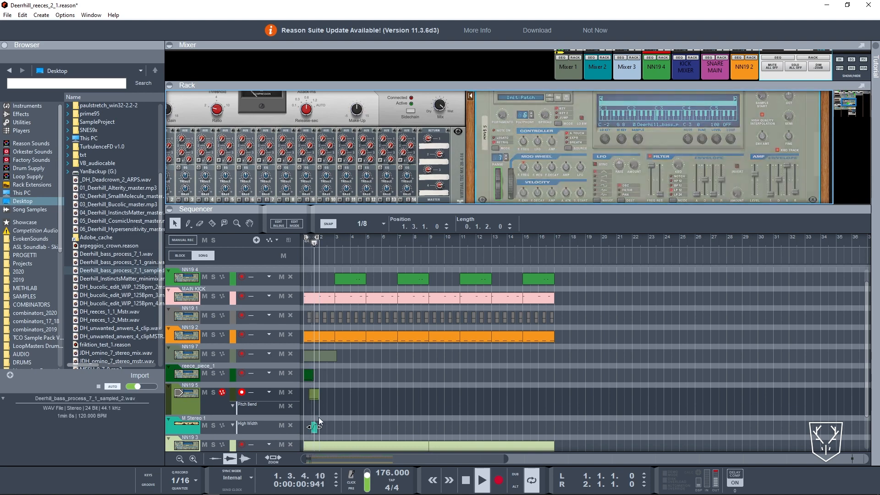
scroll(308, 403, "up", 3)
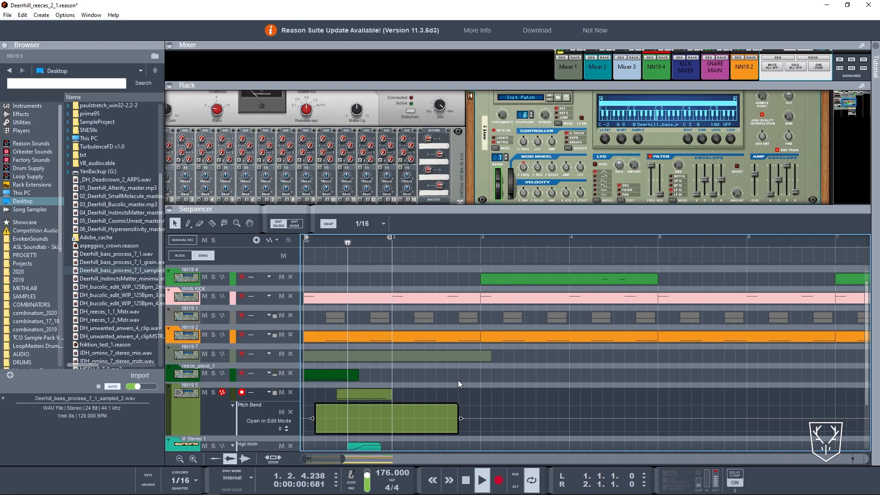
left_click(458, 380)
left_click_drag(354, 410, 343, 412)
double_click(348, 411)
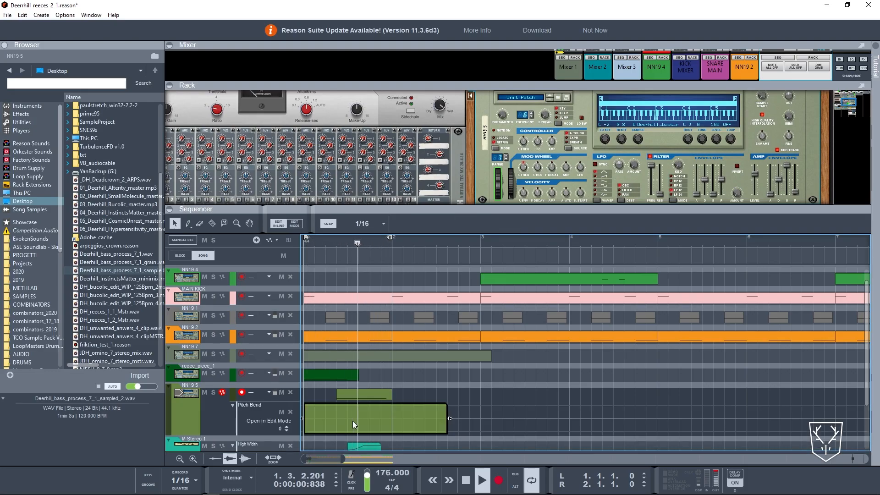
Shape the NN19 5 pitch bend as a rise from 0 to 2328 at 1.4.3.0, and play it back from bar 1.
key("space")
scroll(351, 421, "up", 2)
scroll(355, 418, "down", 3)
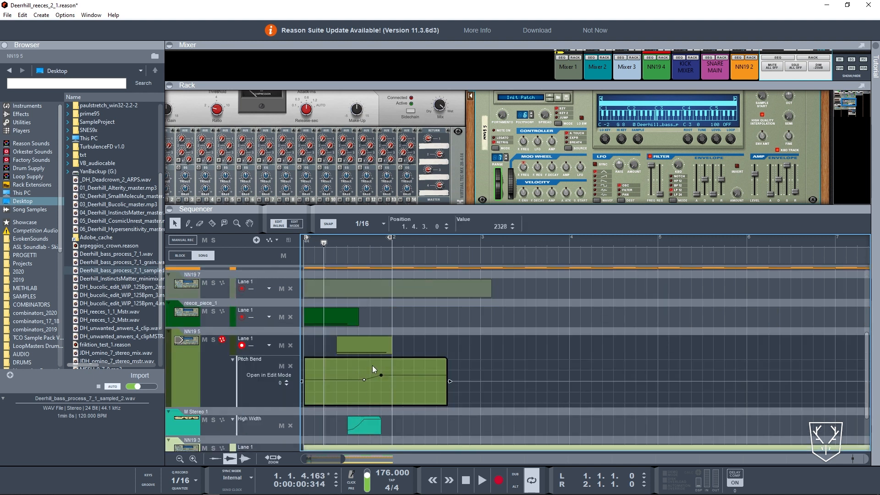
double_click(500, 228)
type("0")
key("Return")
left_click(305, 244)
key("space")
left_click(611, 353)
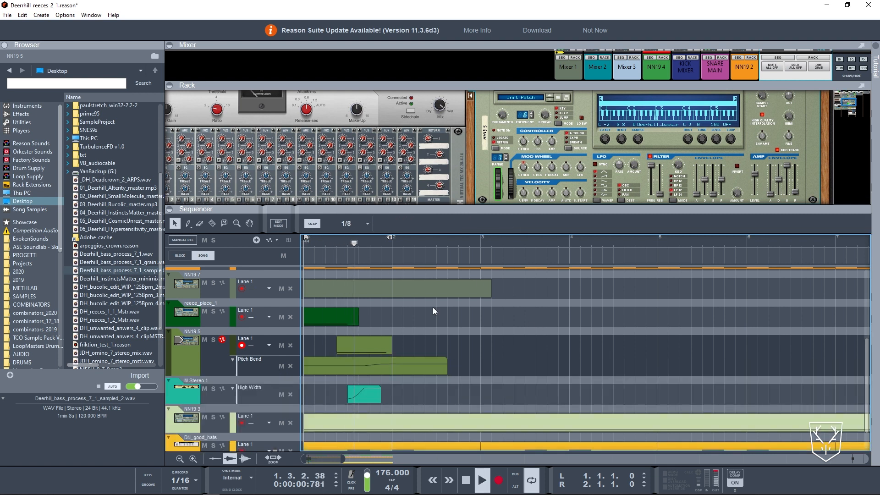
Move the NN19 5 pitch bend points earlier, to 1.2.4.0 and 1.3.3.0, and leave the automation clip.
left_click(369, 364)
left_click(364, 381)
mouse_move(363, 381)
left_mouse_down()
mouse_move(352, 380)
mouse_move(360, 374)
left_mouse_up()
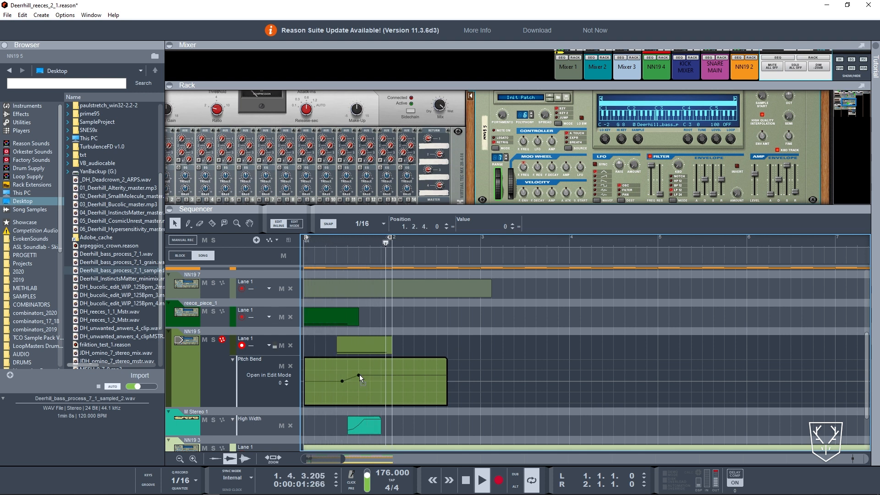
left_click(464, 350)
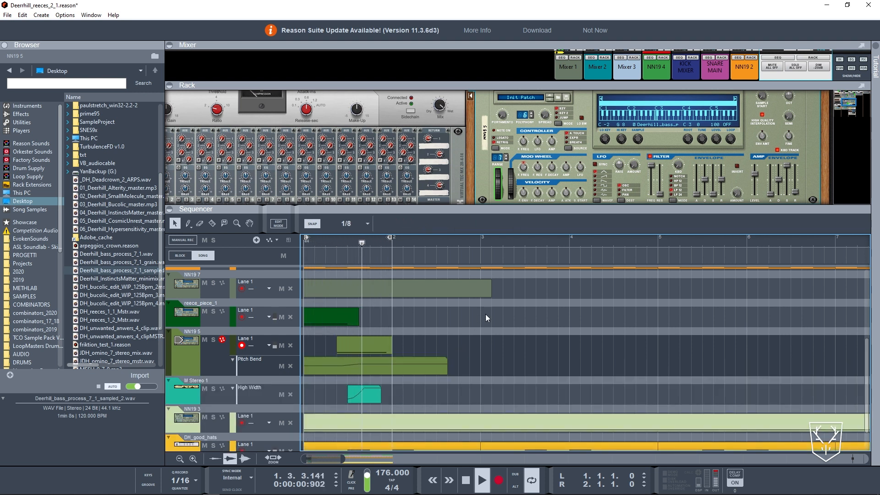
Turn on forward looping for the NN19 5 sample, place its loop start slightly before the sample's midpoint, and save it.
double_click(658, 122)
left_click(212, 30)
mouse_move(22, 55)
left_mouse_down()
mouse_move(636, 56)
mouse_move(629, 55)
left_mouse_up()
left_click(777, 466)
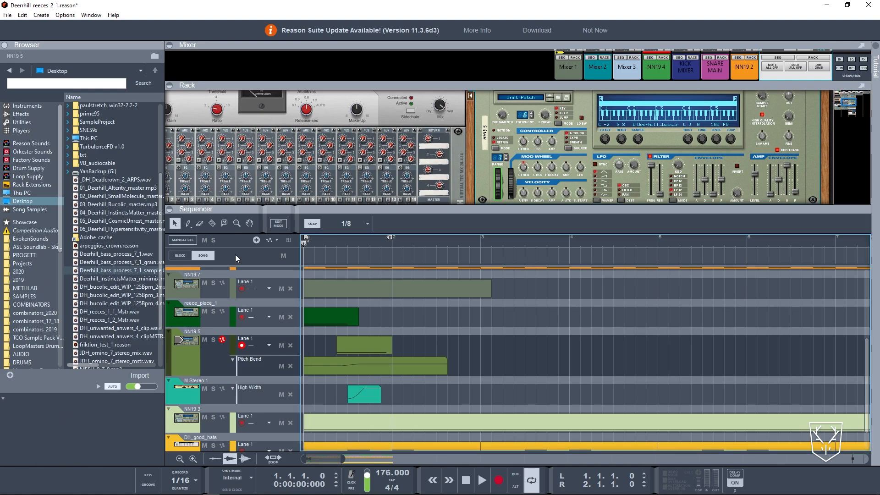
right_click(661, 125)
left_click(690, 145)
left_click_drag(632, 55, 399, 60)
key("Return")
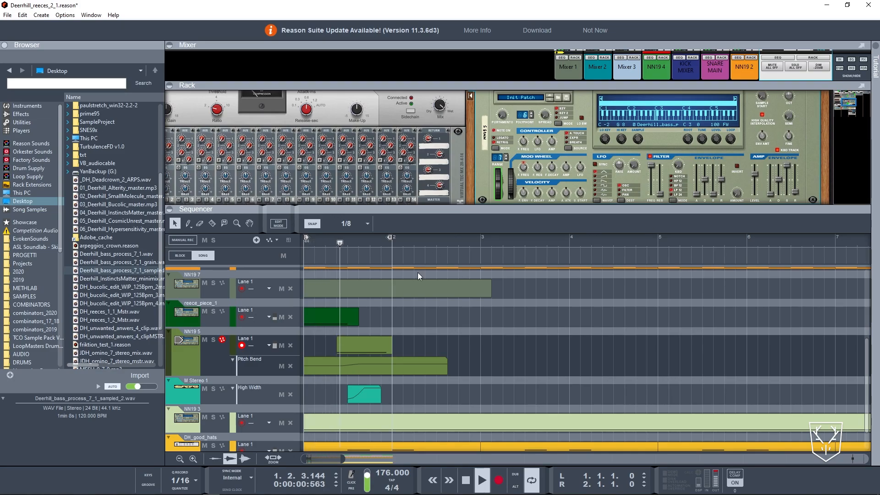
Shorten the C4 note in the NN19 5 clip and lower the pitch bend point at 1.3.3.0 to 1121.
double_click(370, 348)
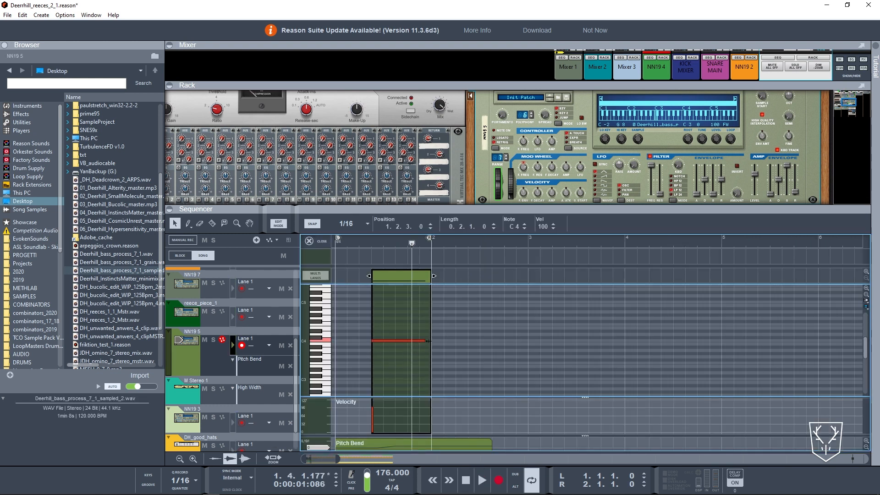
left_click(309, 240)
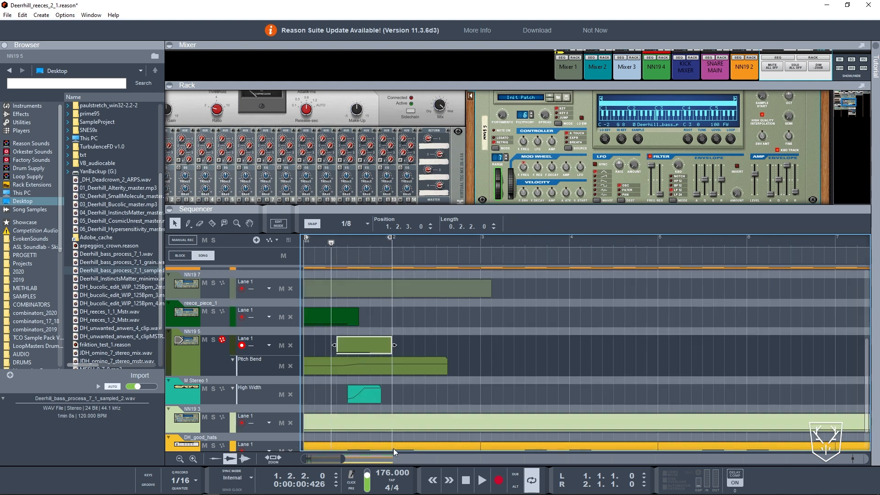
double_click(364, 369)
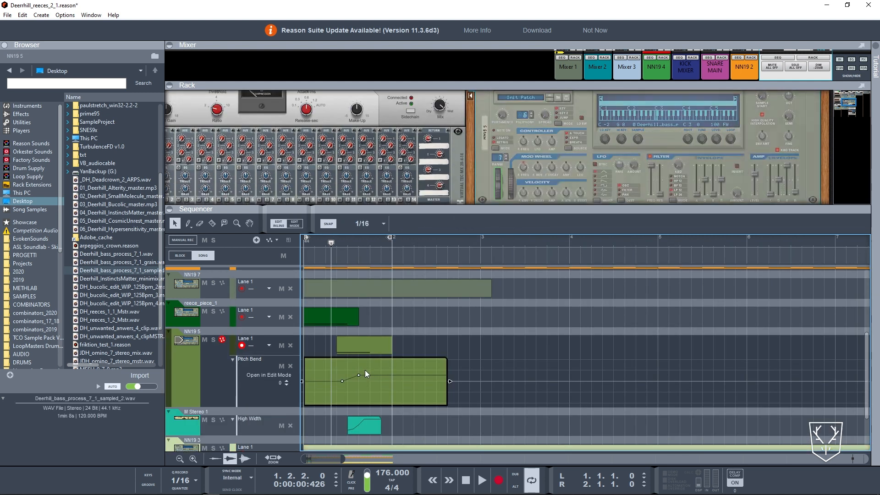
left_click_drag(359, 376, 359, 378)
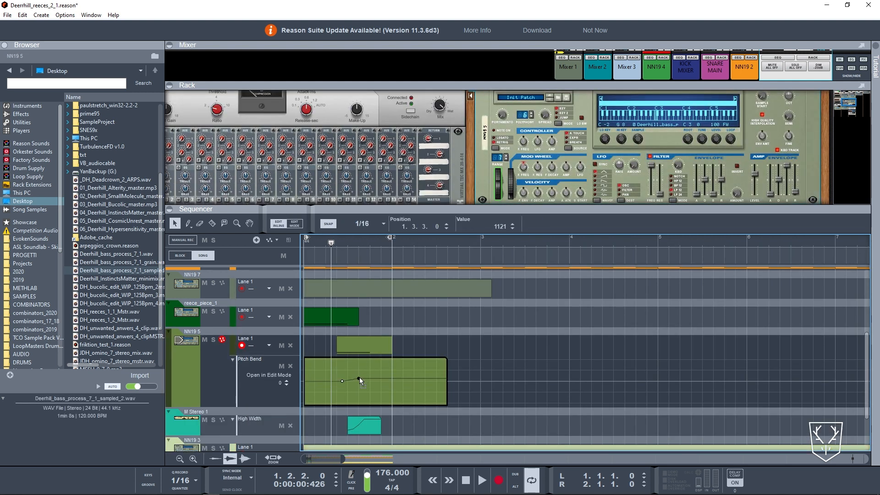
key("space")
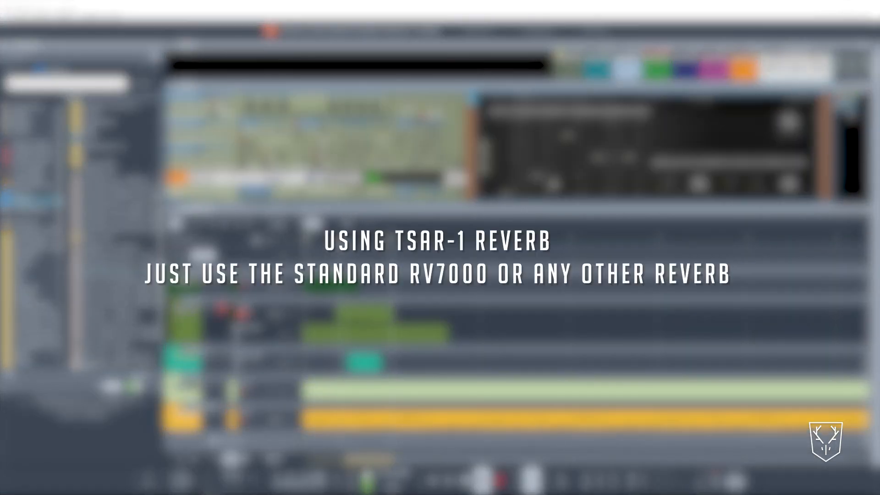
Add a TSAR-1 reverb to the NN19 5 chain, adjust its Time, Tone, High Cut and Early Reflections, and set Reverb Mix to 0 %.
left_click_drag(537, 187, 537, 178)
left_click_drag(597, 157, 629, 134)
left_click_drag(699, 184, 702, 167)
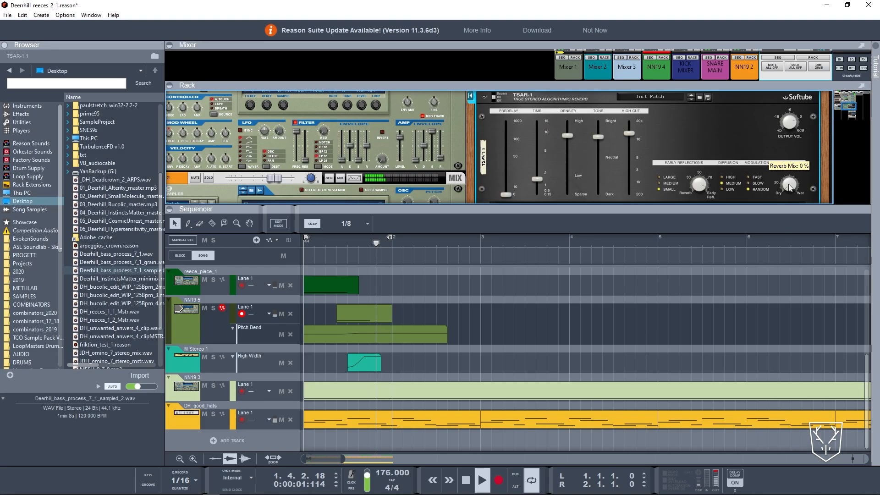
Automate the TSAR-1 Reverb Mix in a clip starting at 1.2.3.0, peaking at 88 % at 1.4.2.0, and extend the loop to bar 3.
right_click(789, 185)
left_click(796, 193)
left_click_drag(340, 384, 397, 387)
double_click(393, 387)
left_click_drag(338, 405, 379, 381)
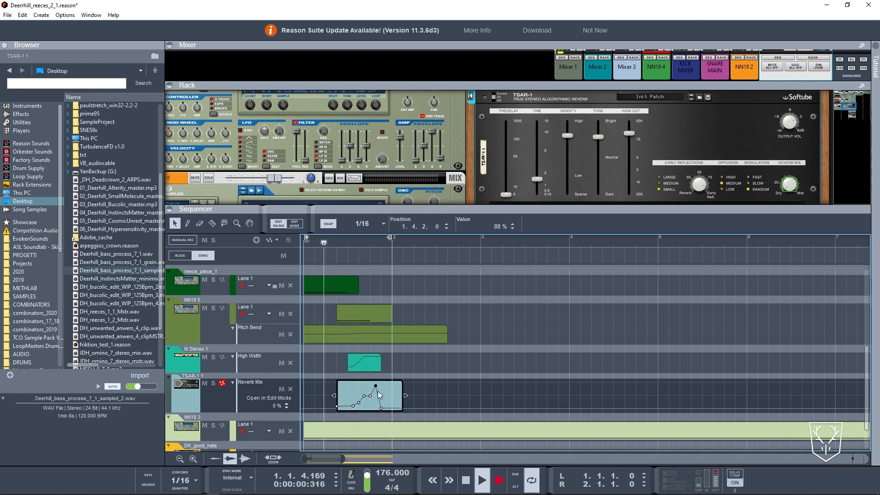
left_click(440, 284)
left_click(482, 240, "alt")
key("space")
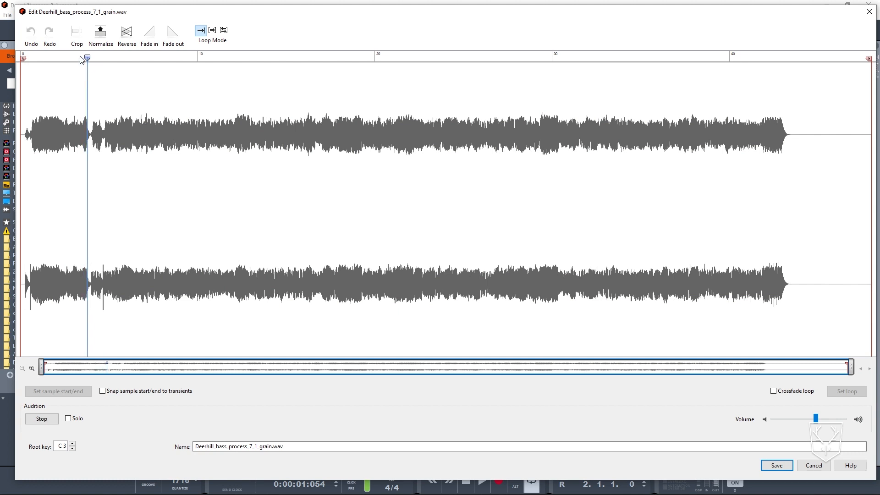
Crop Deerhill_bass_process_7_1_grain.wav to a section of about 1 second near 4 seconds, and trim its start to the first transient.
left_click_drag(88, 113, 105, 113)
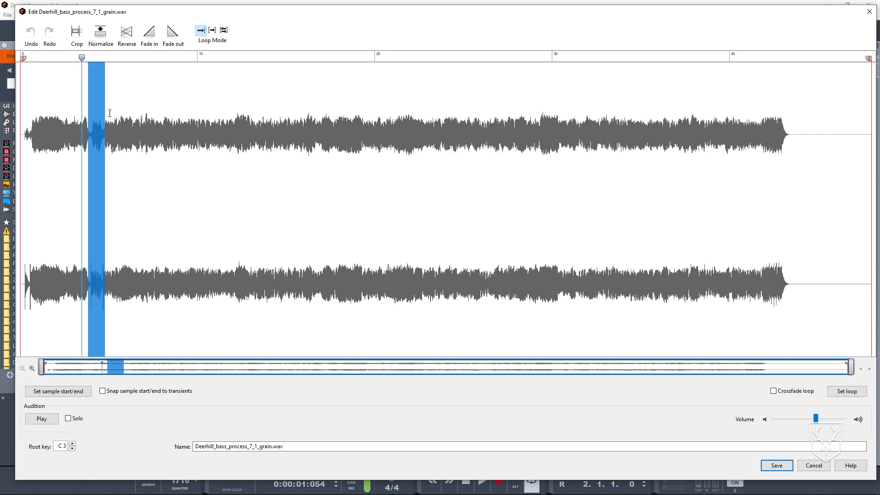
left_click(78, 31)
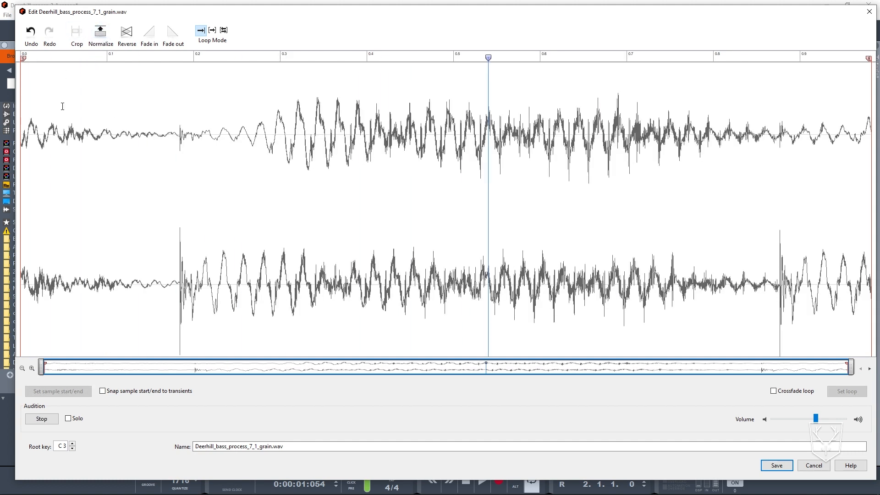
left_click_drag(23, 63, 180, 63)
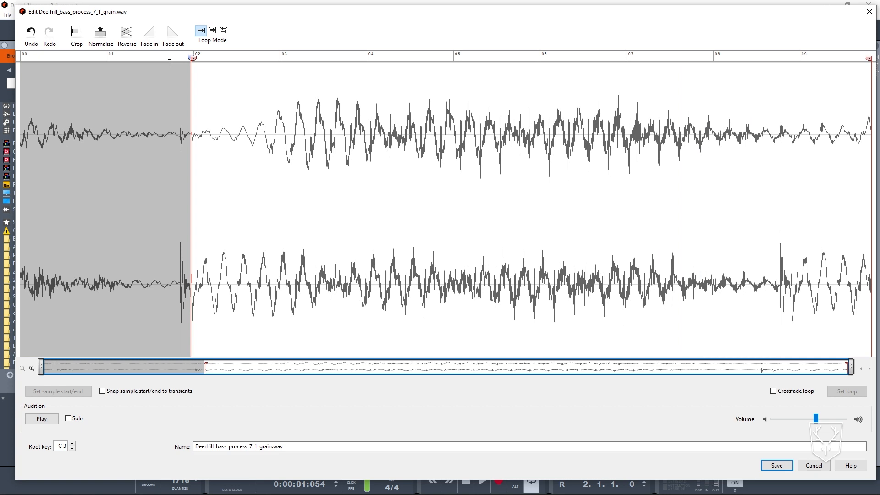
left_click_drag(191, 58, 182, 63)
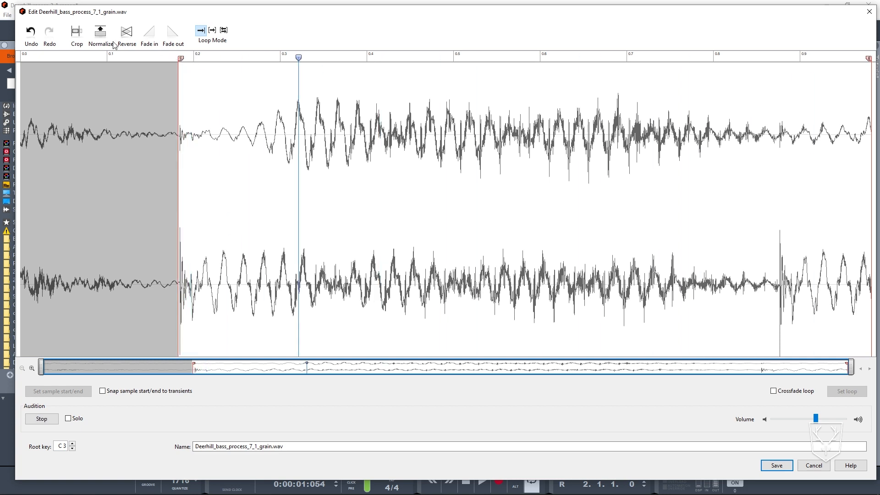
left_click(77, 33)
Crop off the grain sample's tail from just before the last transient, at about 0.69 seconds, and audition it.
left_click_drag(754, 244, 871, 229)
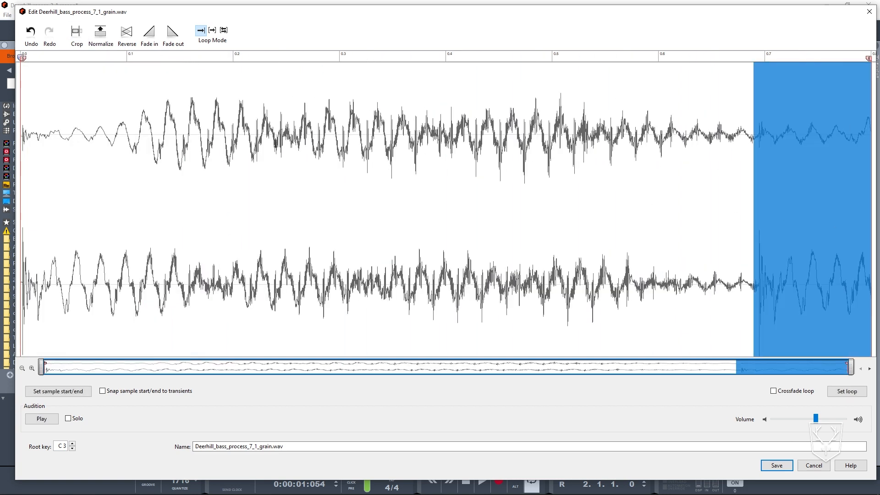
left_click(658, 176)
left_click_drag(756, 179, 21, 114)
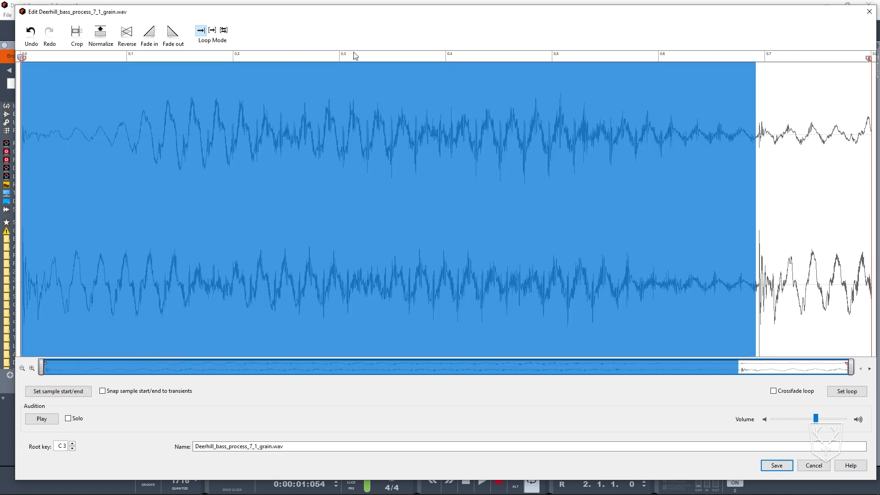
left_click(77, 32)
key("space")
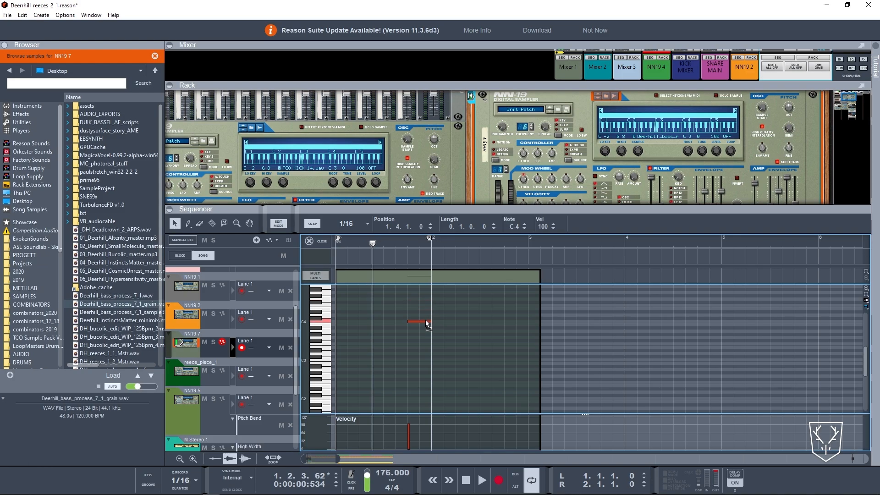
Place the NN19 7 note on C#4 at 1.4.2.0 with length 0.0.3.0, and set the loop end to bar 3.
left_click_drag(425, 320, 413, 318)
key("space")
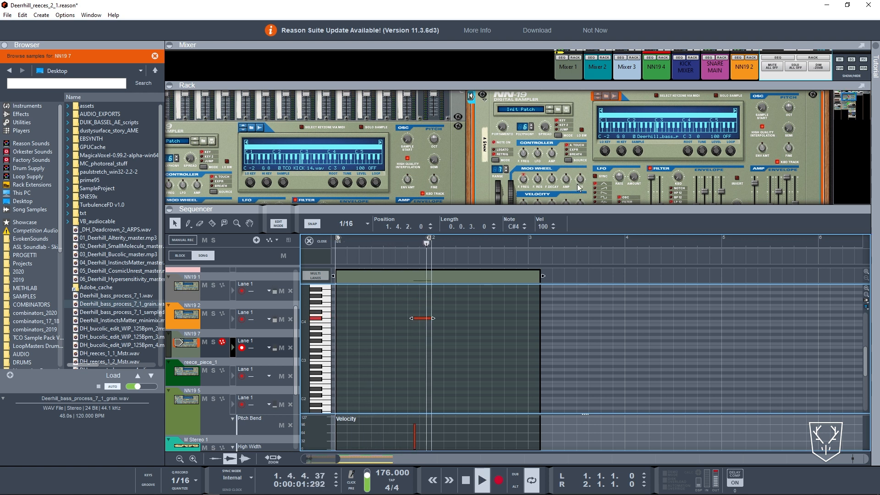
left_click(526, 241, "alt")
key("space")
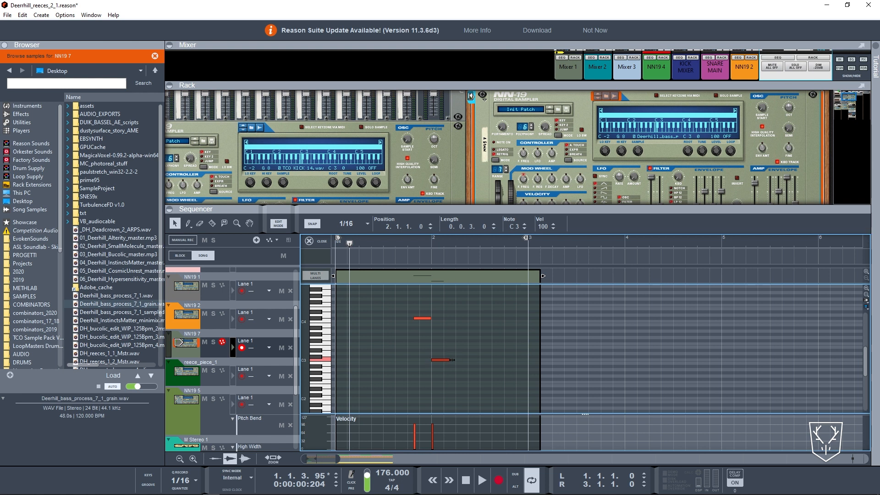
Copy the C3 note at 2.1.1.0 and paste it four times in a row up to 2.4.1.0, and play the result.
left_click_drag(430, 374, 428, 376)
key("ctrl+c")
key("ctrl+v")
key("ctrl+v")
key("ctrl+v")
key("ctrl+v")
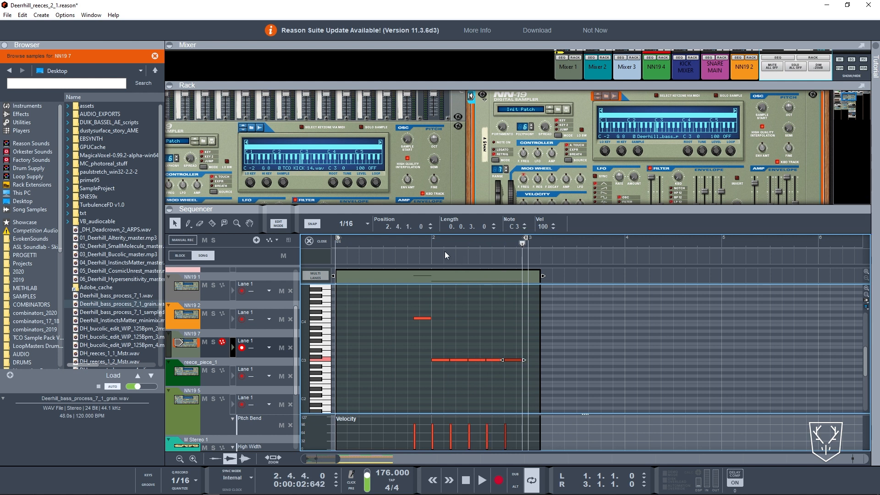
key("space")
Automate the NN19 7 Filter Freq with a clip across bar 2 that falls steadily from 127.
scroll(653, 146, "down", 3)
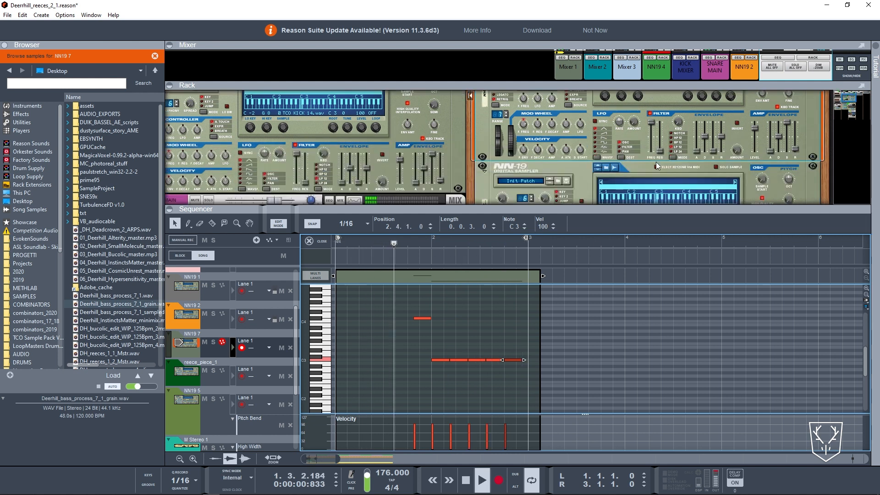
left_click(675, 134)
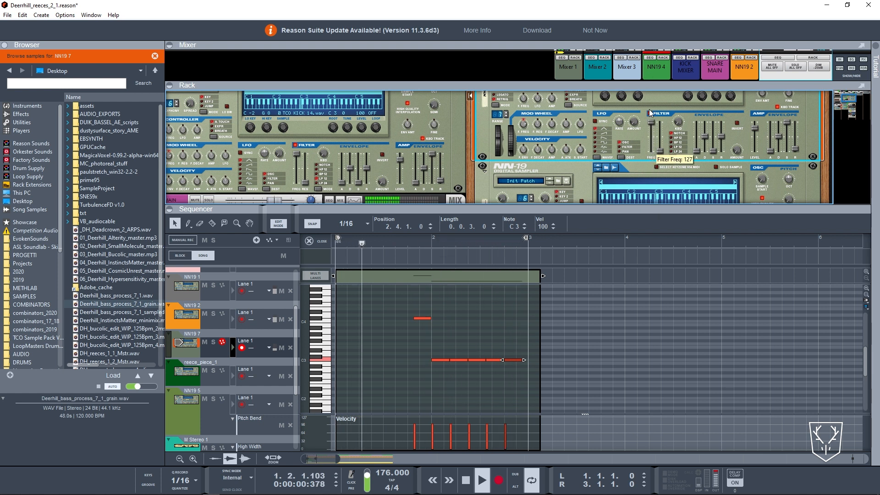
right_click(651, 122)
left_click(669, 128)
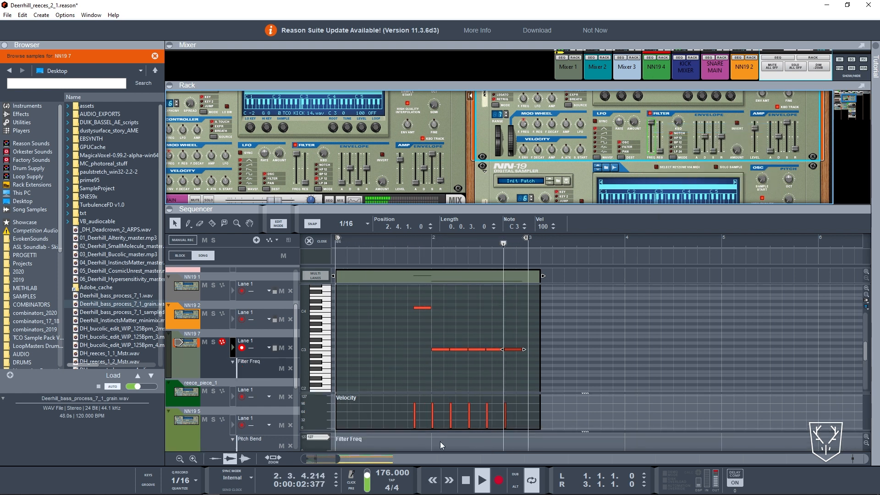
mouse_move(445, 430)
left_mouse_down()
mouse_move(432, 346)
mouse_move(527, 365)
mouse_move(509, 356)
left_mouse_up()
key("Delete")
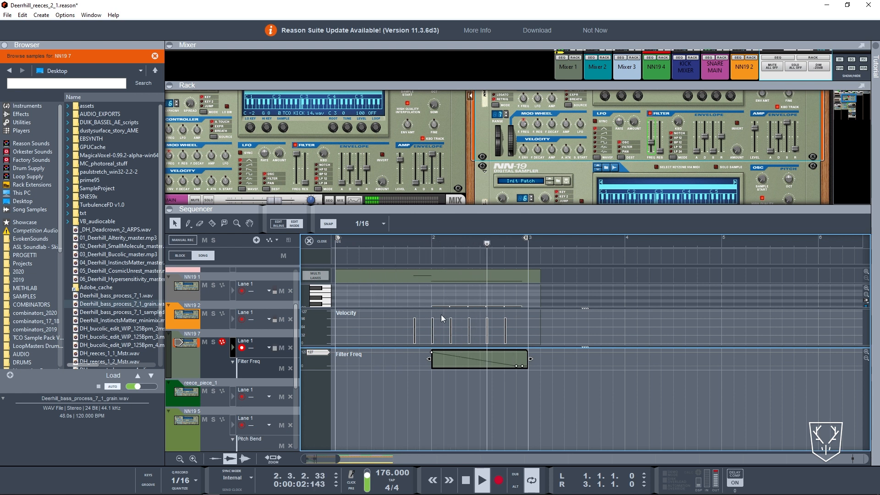
Automate the NN19 7 Pitch Bend with a bar 2 clip that rises around beat 3 and returns to 0, and play it back.
left_click(497, 140)
right_click(499, 144)
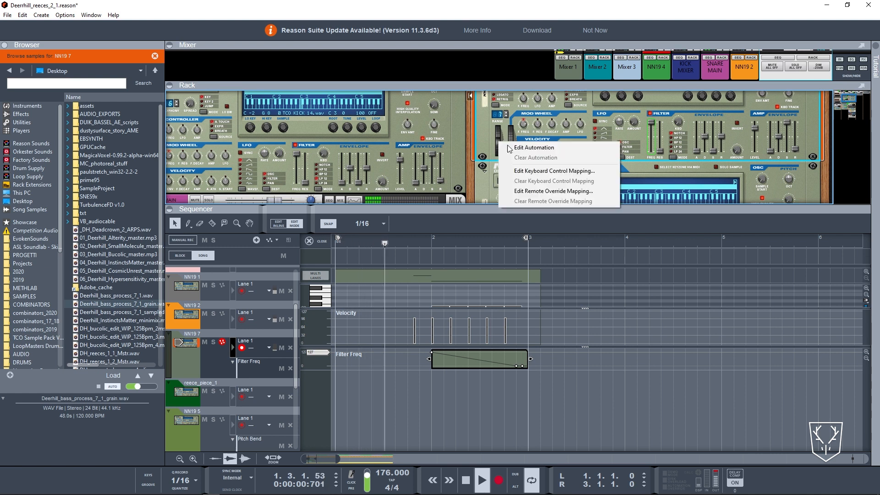
left_click(509, 145)
left_click_drag(436, 377, 466, 377)
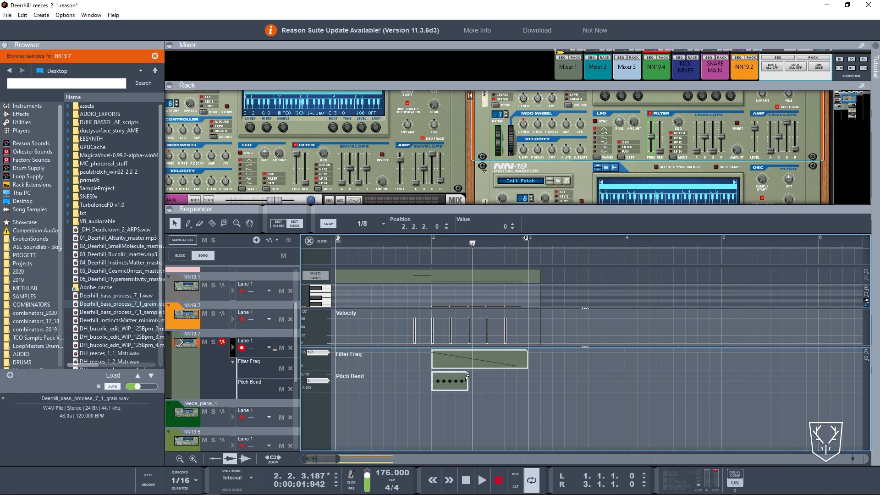
left_click_drag(524, 376, 524, 376)
left_click(425, 243)
key("space")
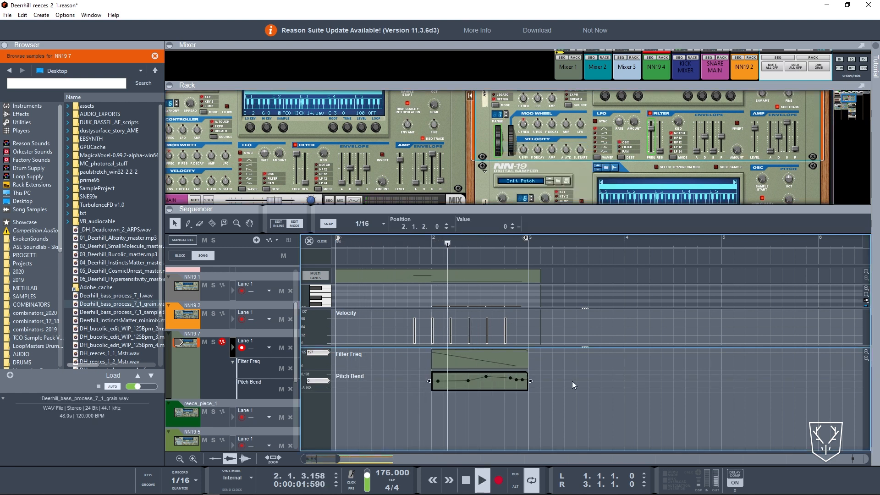
Set the NN19 7 sampler's pitch bend range to 3.
left_click(866, 352)
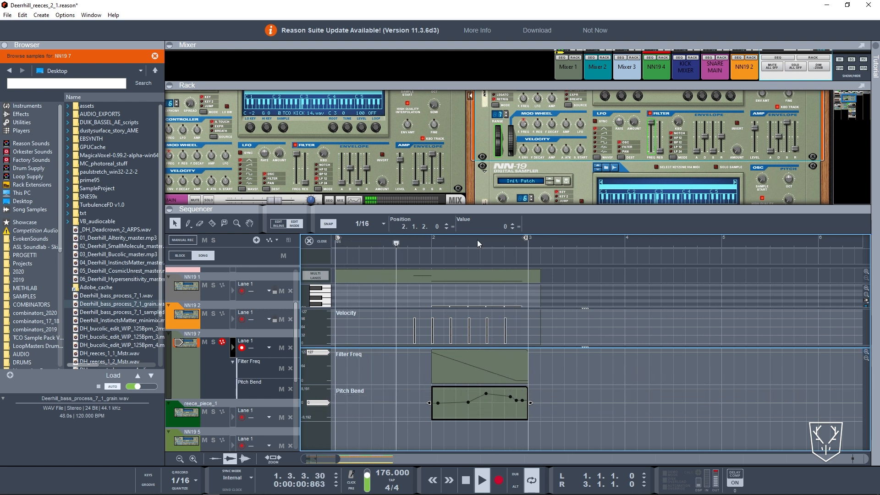
left_click(505, 117)
left_click(505, 117)
left_click(505, 118)
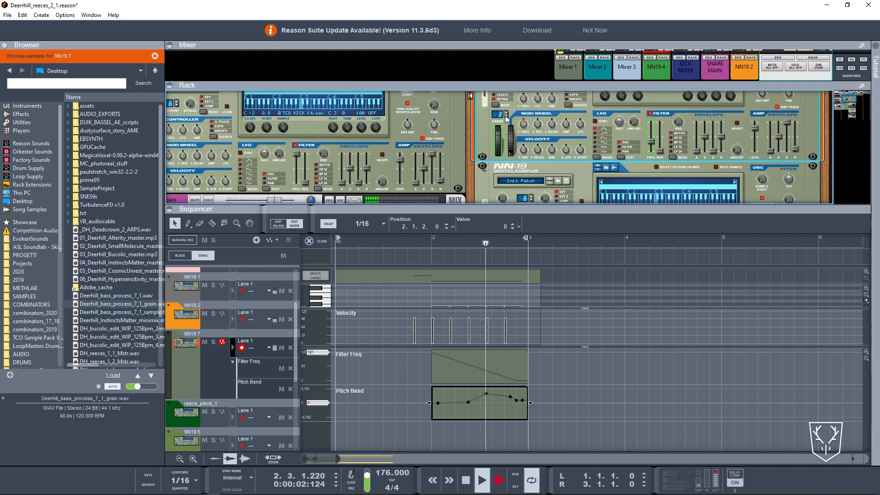
Add an MClass Stereo Imager after the NN19 7 sampler.
right_click(496, 120)
mouse_move(513, 235)
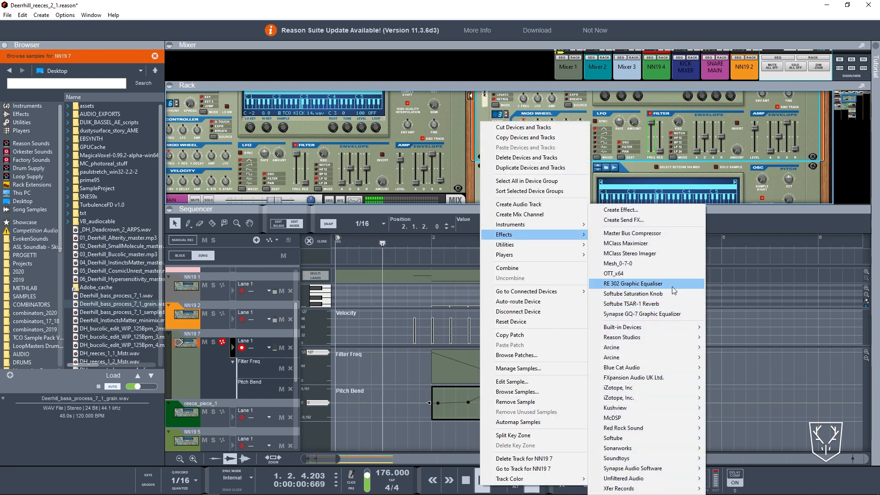
left_click(667, 253)
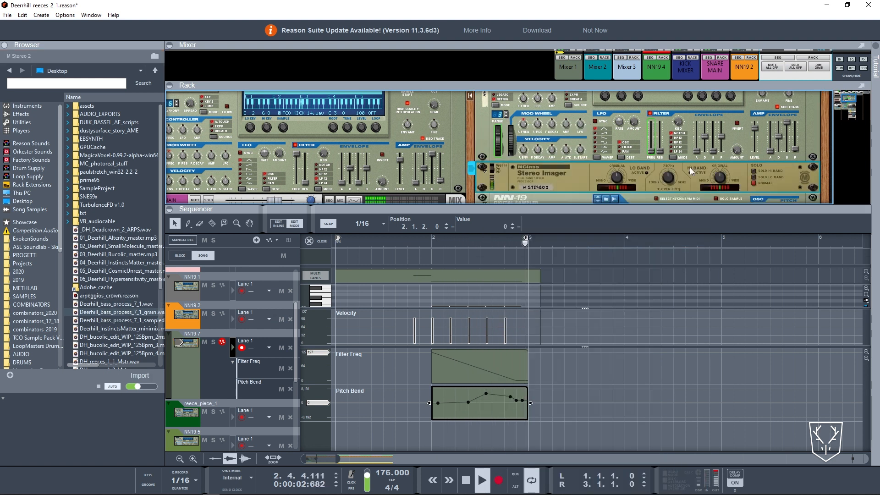
Set the Stereo Imager's Low Width to -64 and its High Width to -26.
left_click_drag(621, 179, 621, 211)
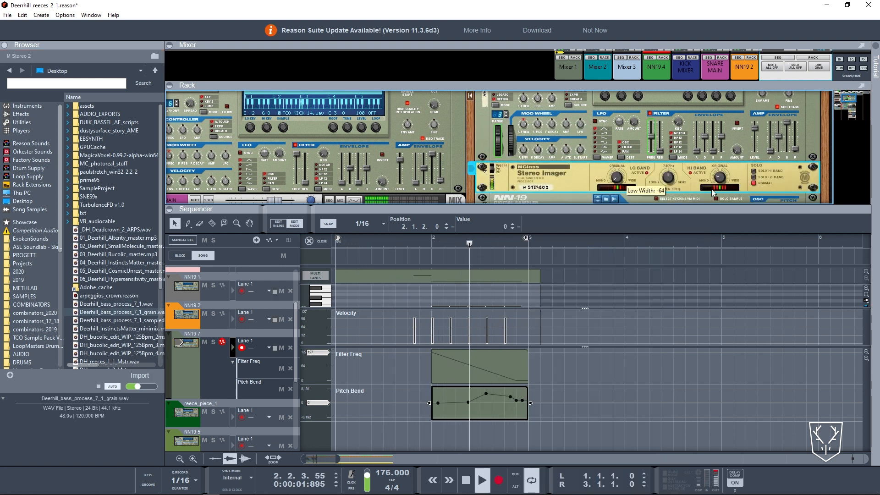
left_click_drag(719, 180, 718, 174)
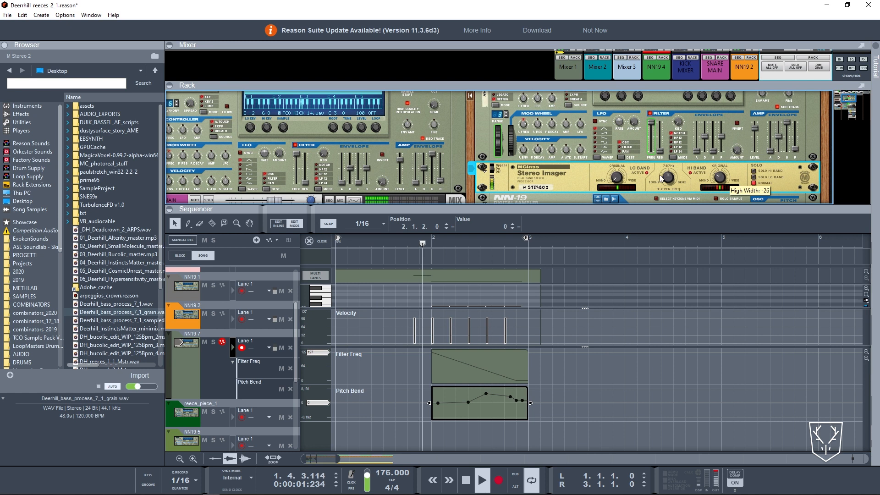
Add a Softube Saturation Knob after the Stereo Imager.
right_click(587, 170)
left_click(584, 176)
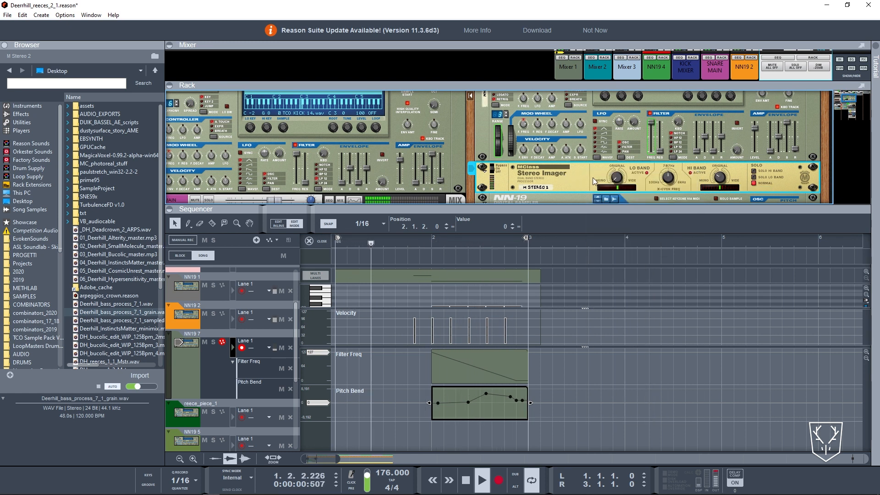
right_click(593, 178)
mouse_move(649, 291)
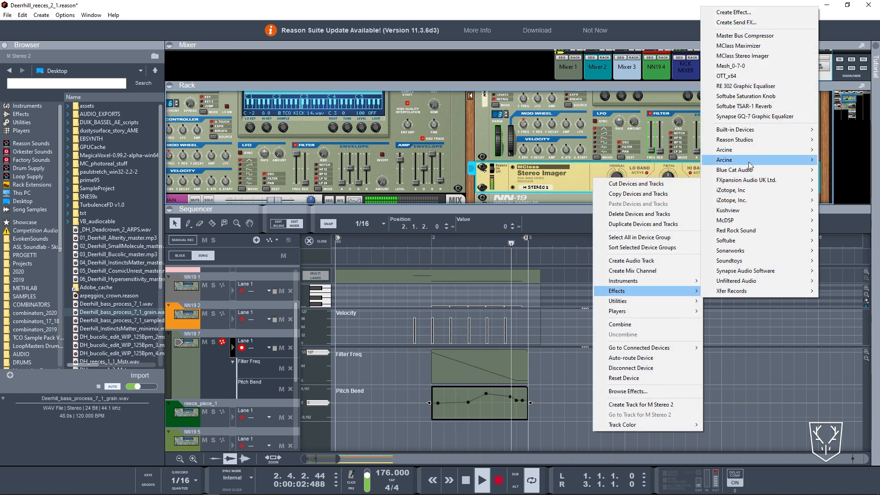
mouse_move(791, 251)
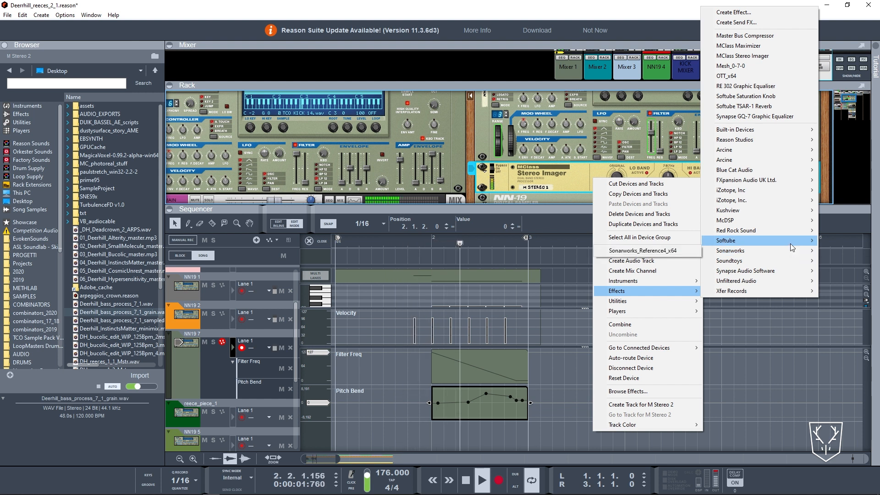
left_click(644, 241)
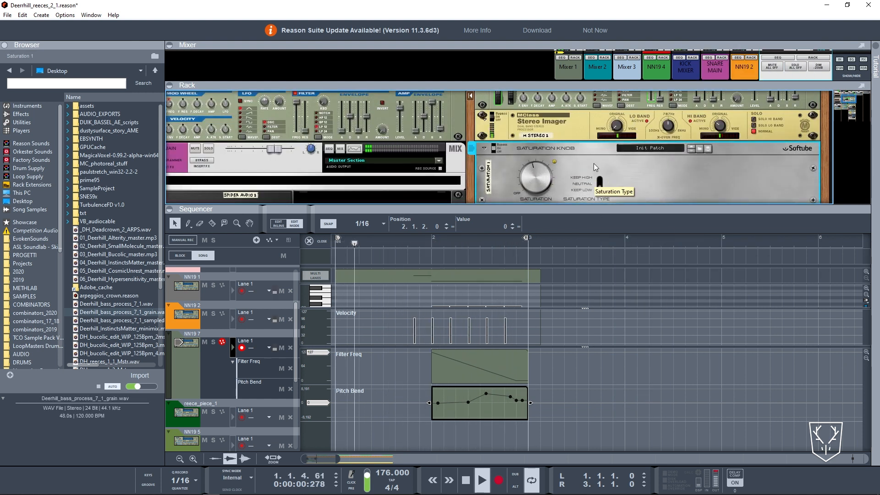
Add a Master Bus Compressor after the Saturation Knob and adjust the saturation amount.
right_click(664, 184)
mouse_move(687, 294)
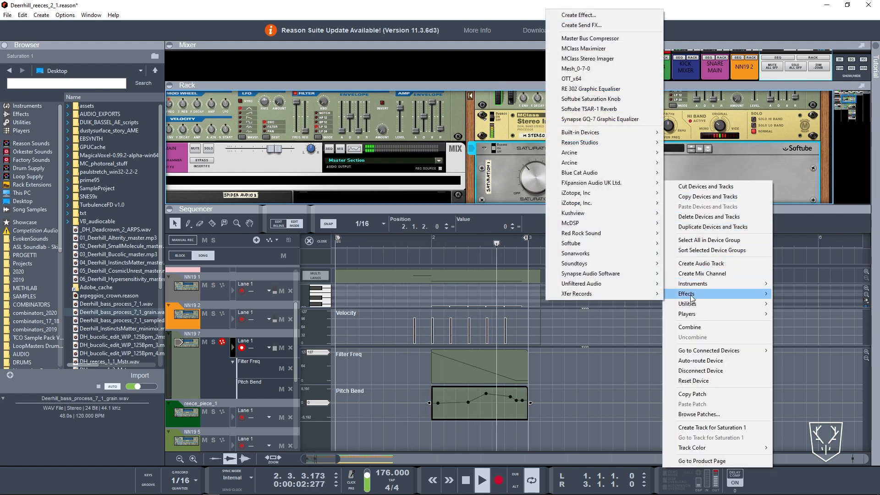
left_click(641, 38)
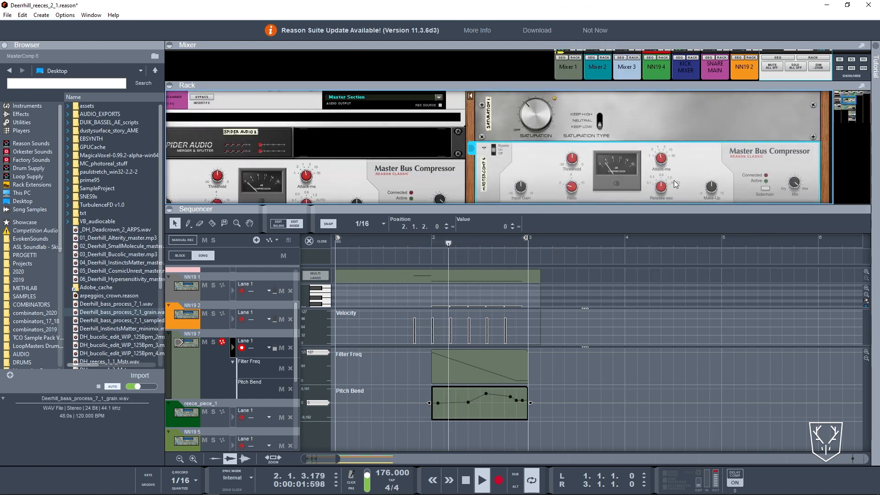
left_click_drag(537, 116, 535, 122)
left_click(573, 163)
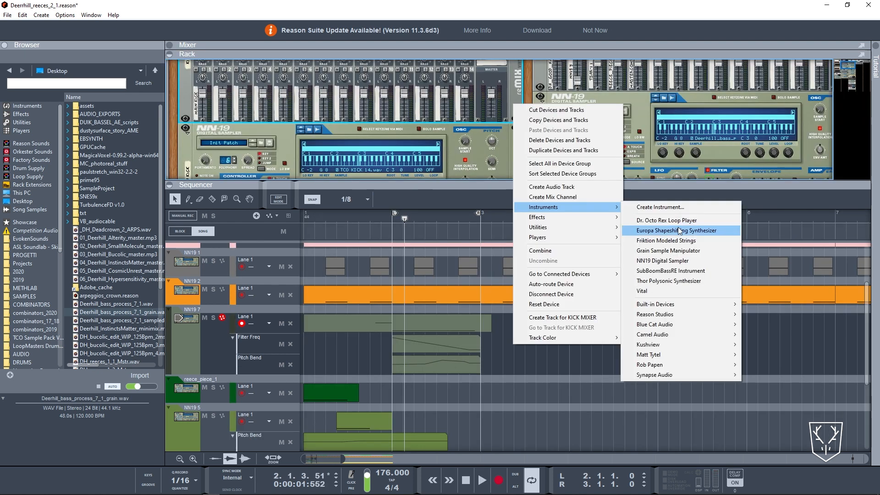
Add a Europa Shapeshifting Synthesizer and create a clip across bar 2 on its track.
left_click(660, 229)
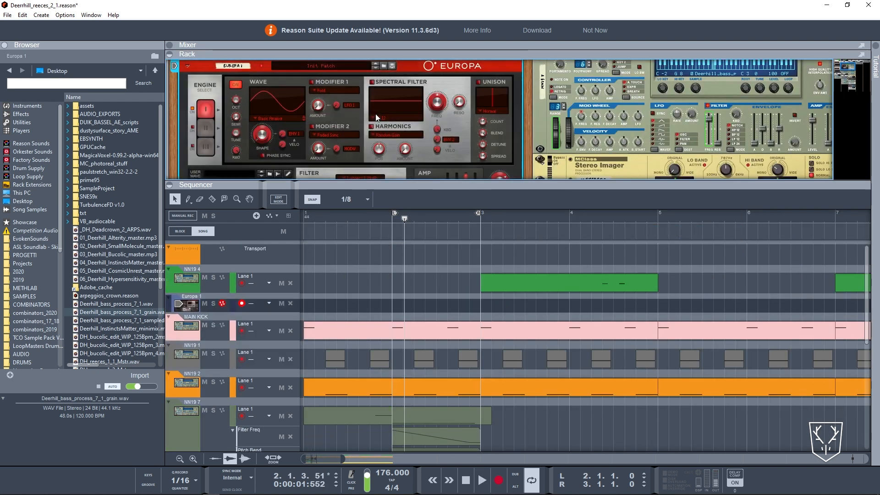
left_click_drag(393, 305, 478, 304)
key("space")
double_click(472, 304)
Fill the Europa bar 2 clip with two consecutive low notes, the second slightly higher, and play it back.
key("space")
mouse_move(439, 338)
left_mouse_down()
mouse_move(499, 338)
mouse_move(472, 330)
mouse_move(480, 331)
left_mouse_up()
key("space")
key("space")
mouse_move(484, 327)
left_mouse_down()
mouse_move(512, 331)
mouse_move(543, 316)
left_mouse_up()
left_click_drag(540, 307, 457, 349)
left_click_drag(443, 332, 443, 402)
left_click(430, 220)
key("space")
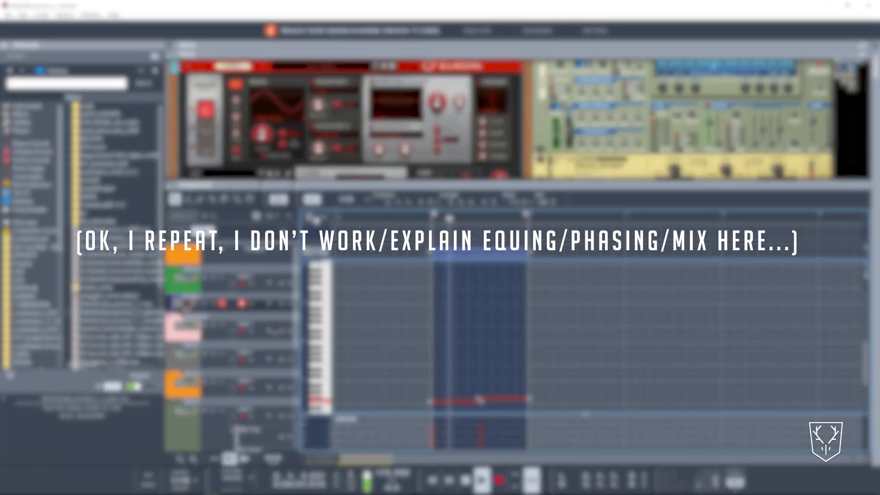
Leave the Europa clip and play the arrangement with the loop running from bar 1 to bar 5.
left_click(316, 216)
scroll(339, 275, "down", 2)
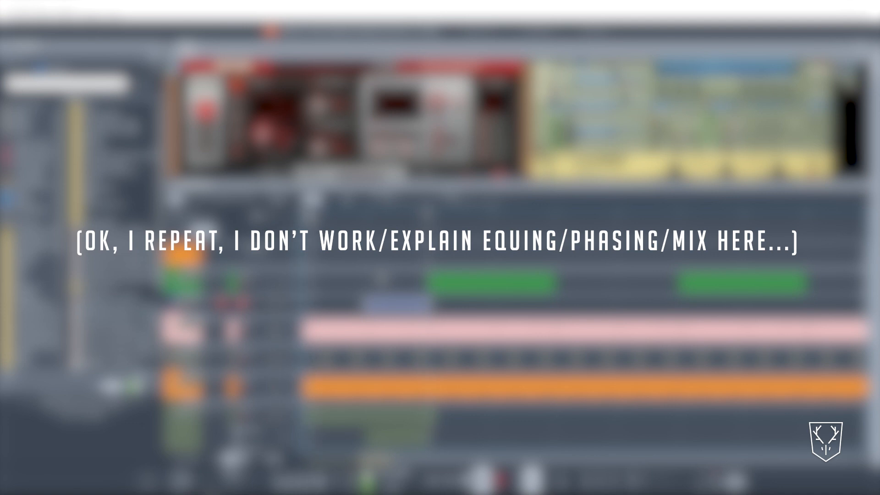
scroll(532, 230, "down", 5)
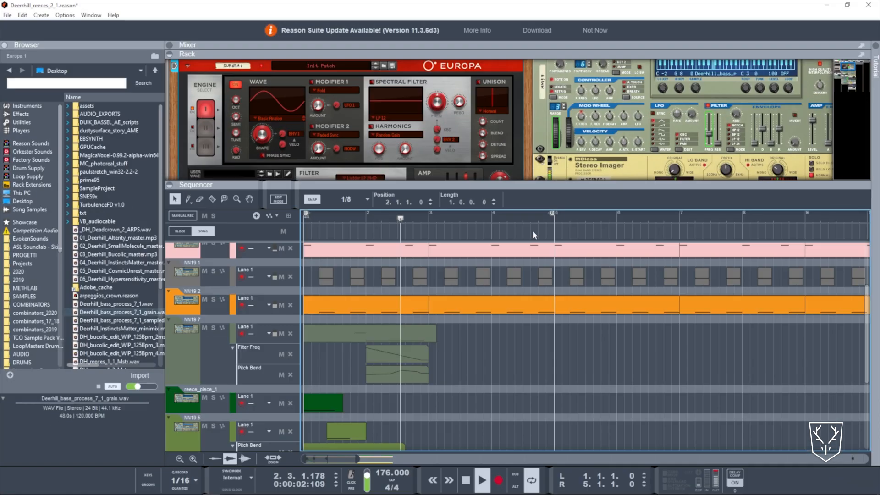
left_click_drag(454, 266, 258, 478)
key("space")
Trim the NN19 7 clip to end at bar 3 and copy the bass clips with their automation two bars forward.
left_click(447, 345)
scroll(450, 344, "up", 3)
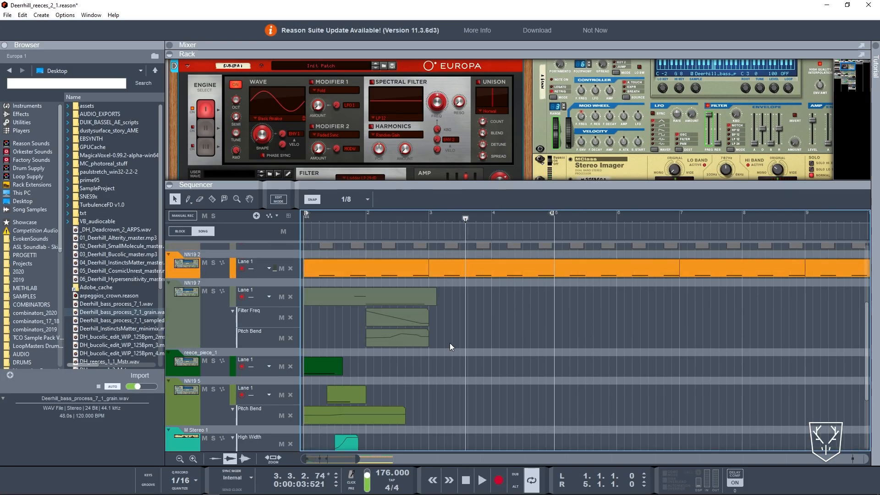
left_click_drag(441, 297, 432, 297)
scroll(367, 360, "down", 3)
left_click_drag(447, 284, 312, 400)
scroll(340, 357, "up", 3)
left_click_drag(324, 298, 449, 298, "ctrl")
Loop bar 2 and add a new NN-19 sampler loaded with Deerhill_bass_process_7_1.wav.
left_click(367, 216, "ctrl")
double_click(402, 296)
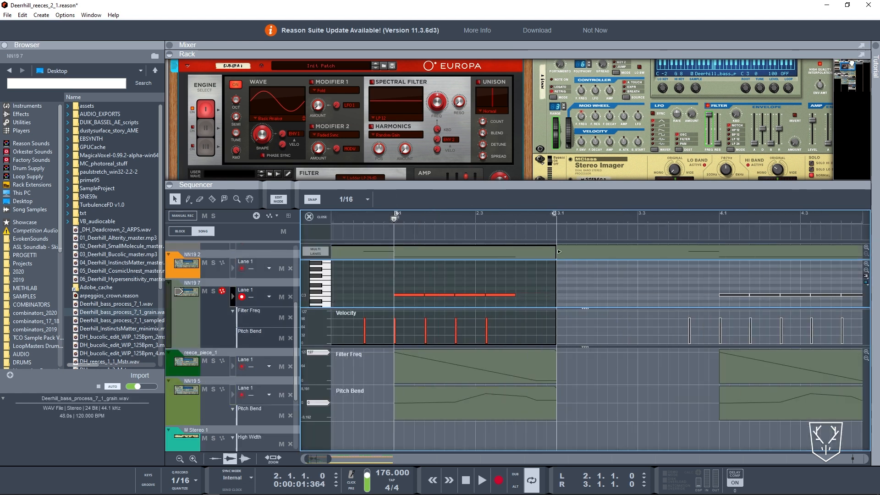
left_click_drag(851, 64, 853, 62)
right_click(484, 69)
mouse_move(520, 174)
left_click(625, 272)
left_click(605, 67)
double_click(115, 295)
Crop the new sampler's bass sample to a short section, move its start point forward and save it.
left_click(615, 65, "alt")
mouse_move(455, 55)
left_mouse_down()
mouse_move(329, 59)
mouse_move(347, 87)
left_mouse_up()
left_click(77, 35)
left_click_drag(26, 65, 323, 65)
left_click(777, 465)
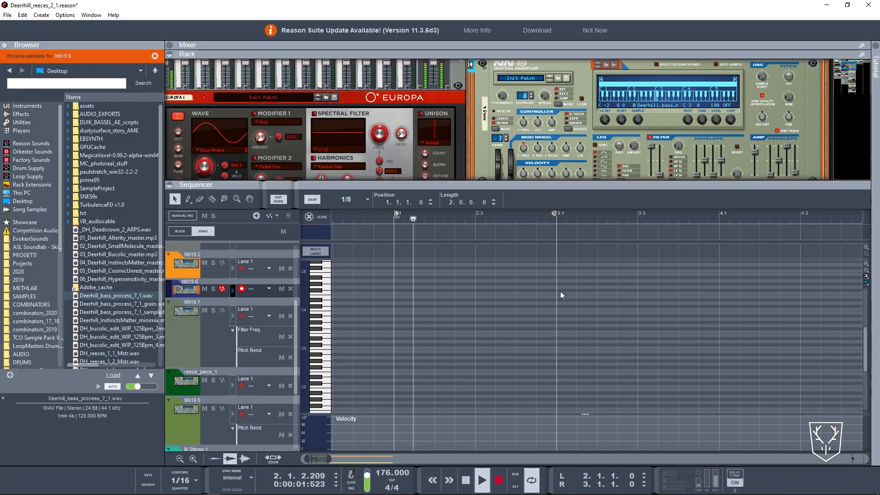
Draw a one-beat C3 note at 2.4.1 on the NN19 6 track and play it in a loop.
key("space")
left_click_drag(519, 319, 551, 319)
left_click_drag(547, 360, 546, 354)
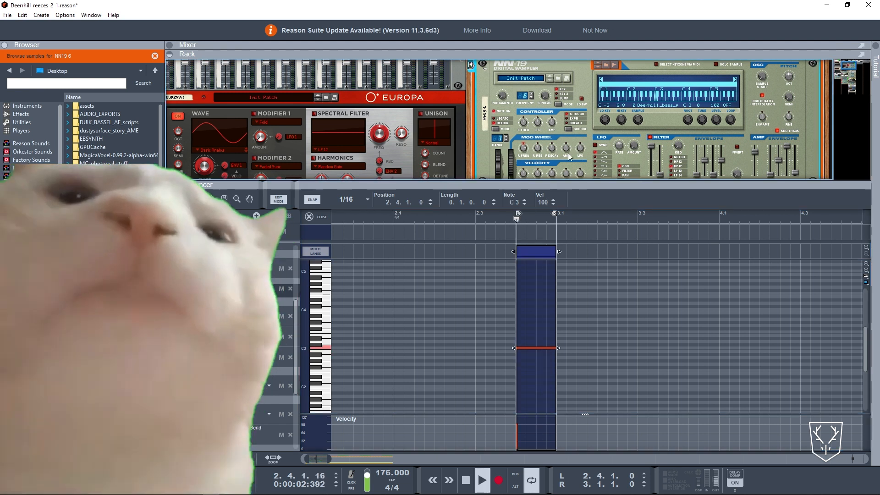
key("space")
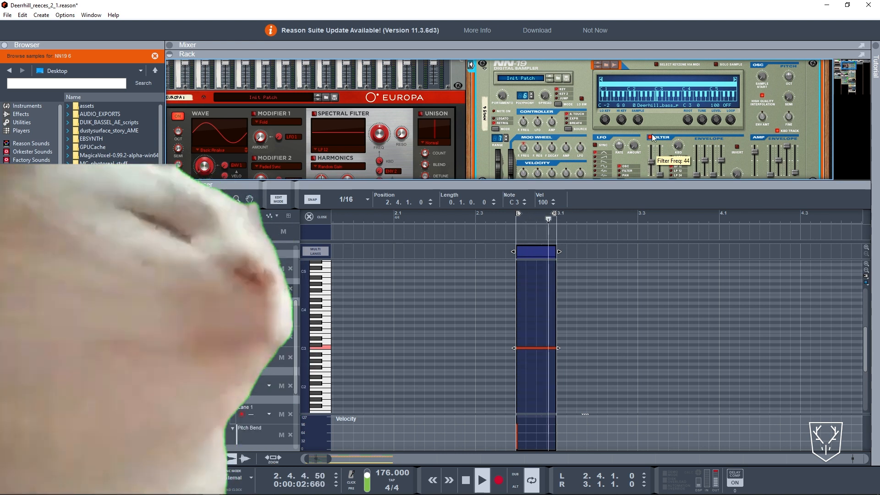
Automate the NN19 6 Filter Freq over beat 4 of bar 2, rising from 10 to 100.
right_click(651, 162)
left_click(678, 167)
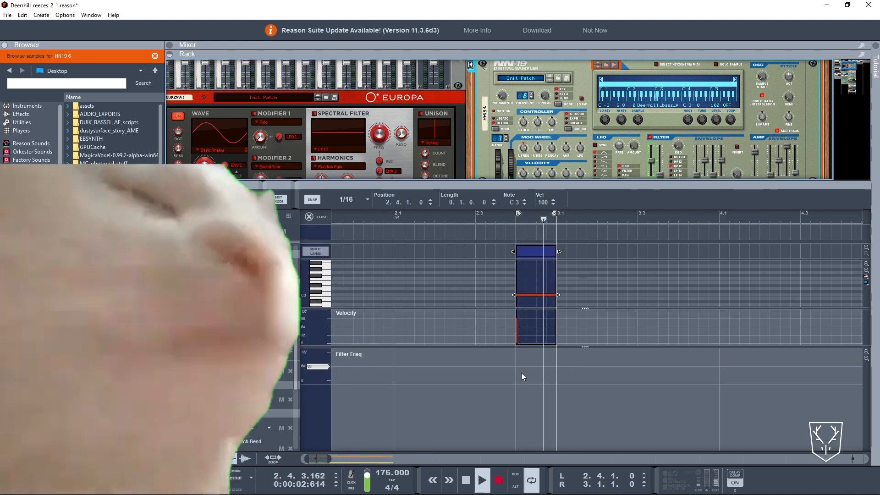
key("space")
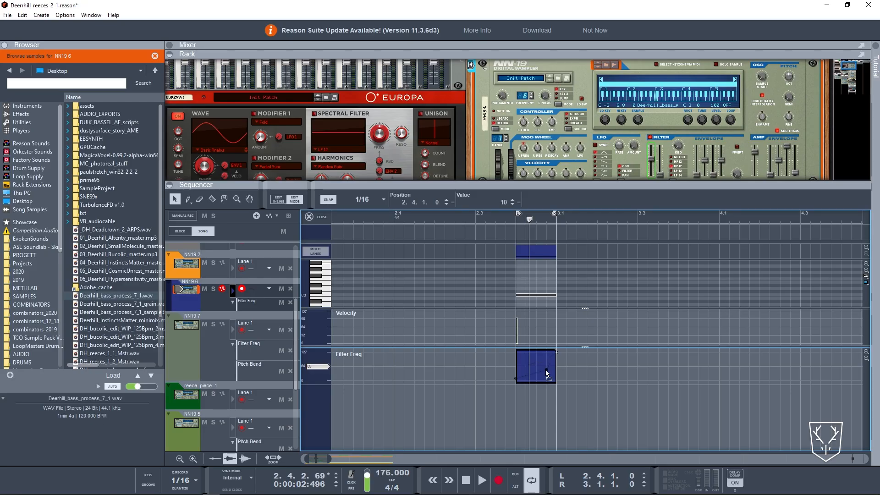
left_click(546, 369)
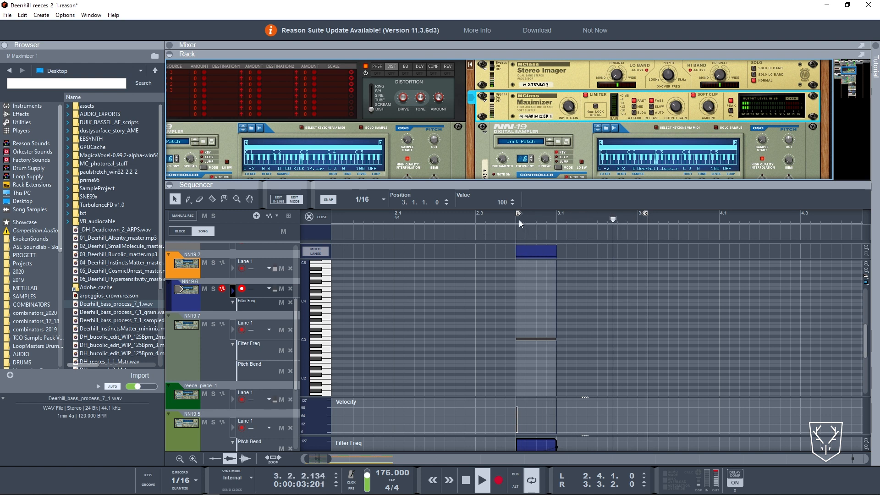
Copy the NN19 6 C3 note an octave up to C4 at 2.4.1 and play both notes.
left_click(528, 339)
left_click_drag(528, 338, 527, 317)
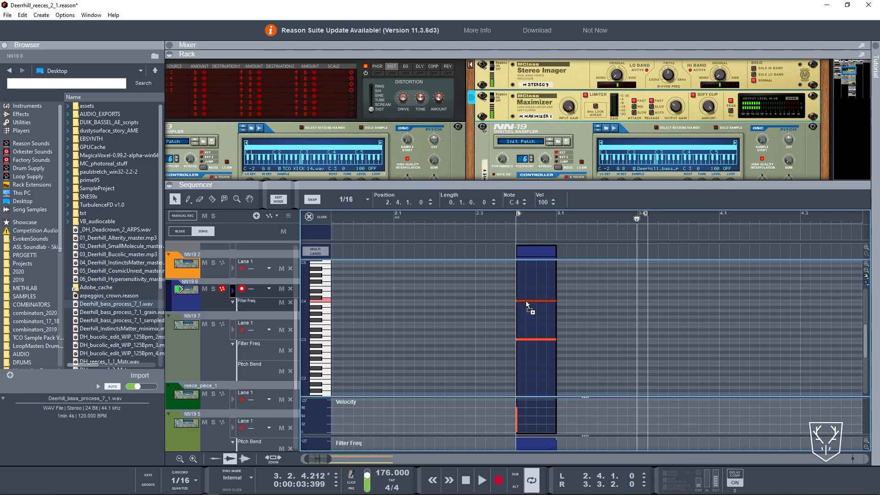
left_click_drag(526, 300, 526, 301)
key("space")
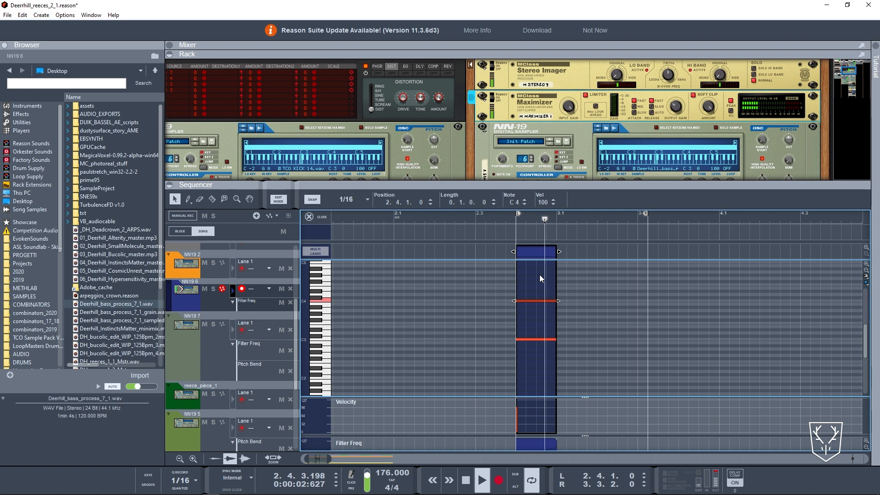
scroll(606, 125, "down", 5)
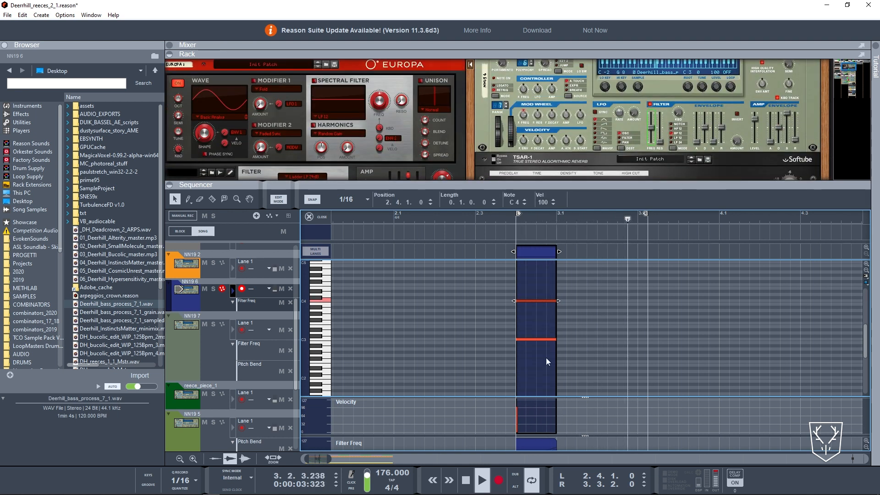
key("space")
Adjust the NN19 6 Filter Freq automation curve on beat 4 of bar 2 and play it back.
left_click_drag(573, 435, 571, 338)
double_click(546, 351)
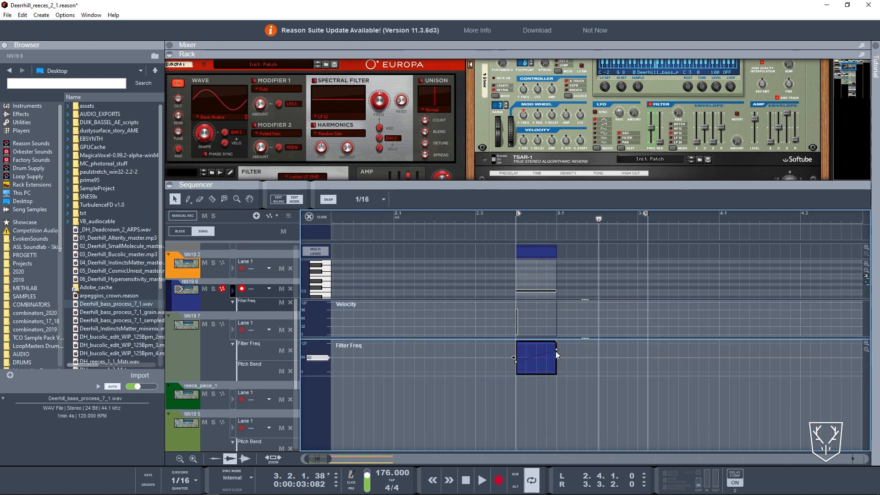
key("space")
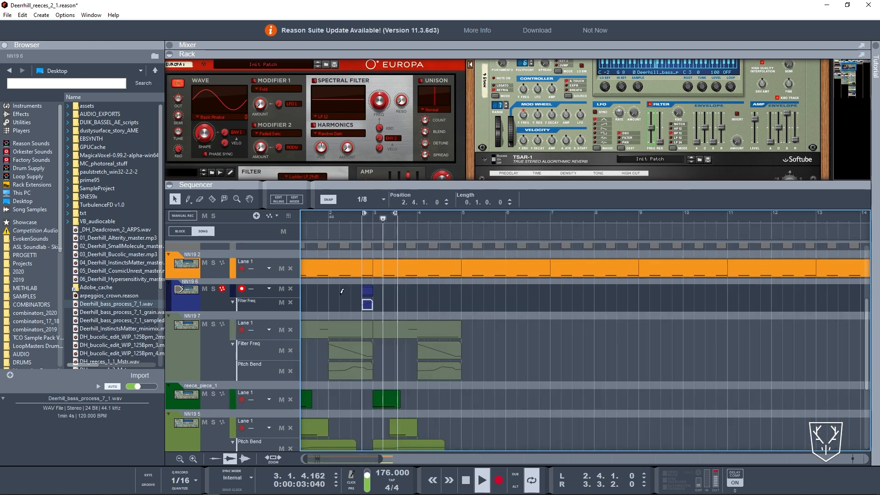
Set the loop from bar 1 to bar 5 and copy the NN19 6 clip two bars forward.
left_click(309, 217)
left_click(381, 297)
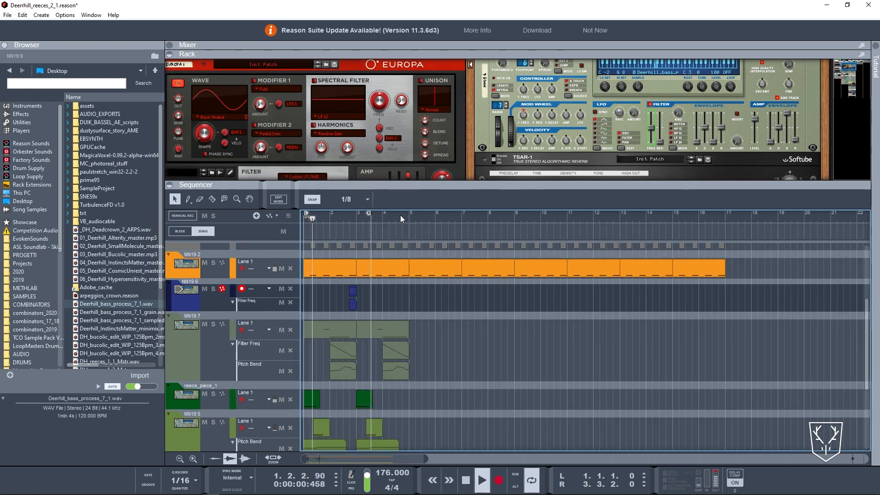
scroll(661, 117, "down", 3)
left_click(411, 216, "alt")
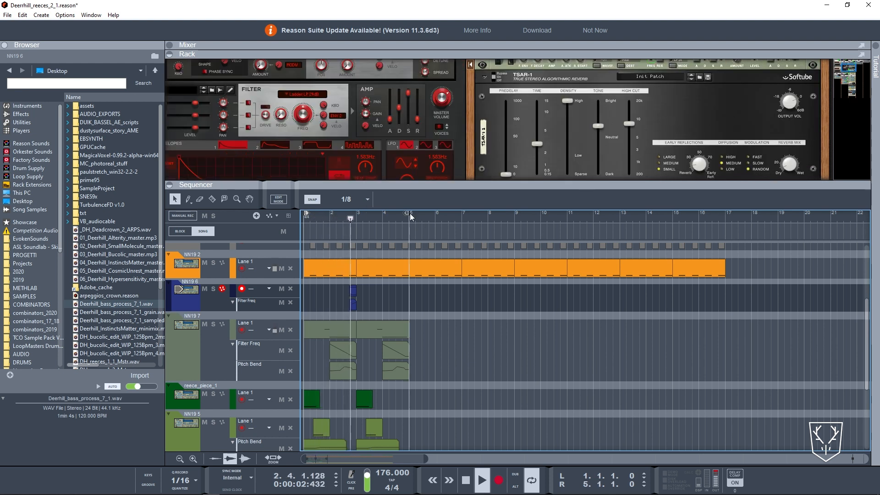
left_click_drag(355, 303, 408, 304)
Delete the last two notes of the second NN19 7 clip and lengthen the C3 note at 4.2.3 to 0.2.1.
left_click(384, 219, "ctrl")
double_click(398, 326)
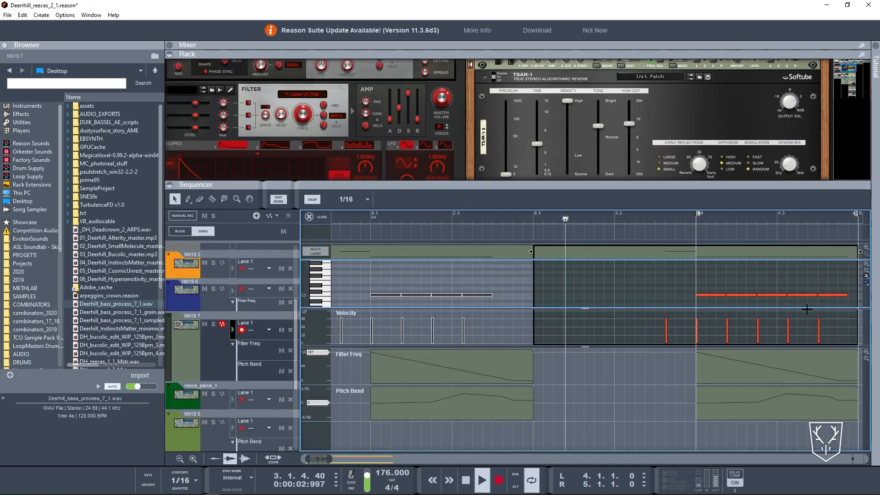
key("Delete")
left_click_drag(707, 306, 679, 299)
key("space")
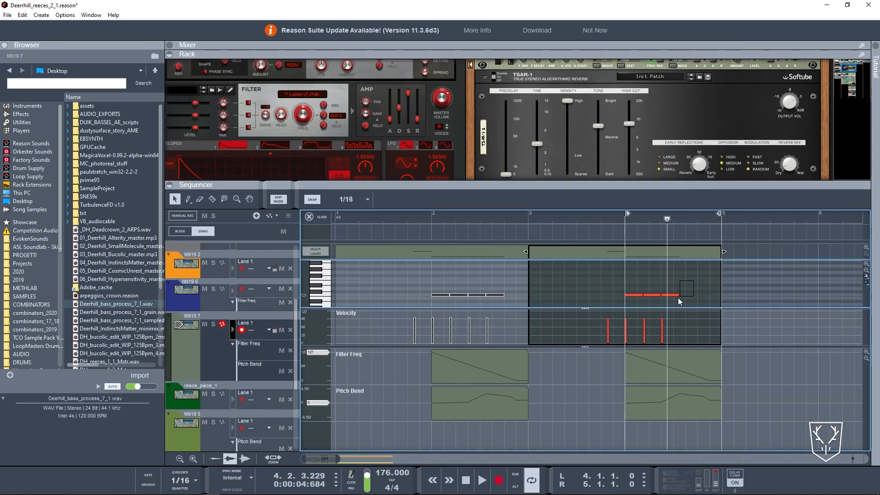
left_click(659, 222, "ctrl")
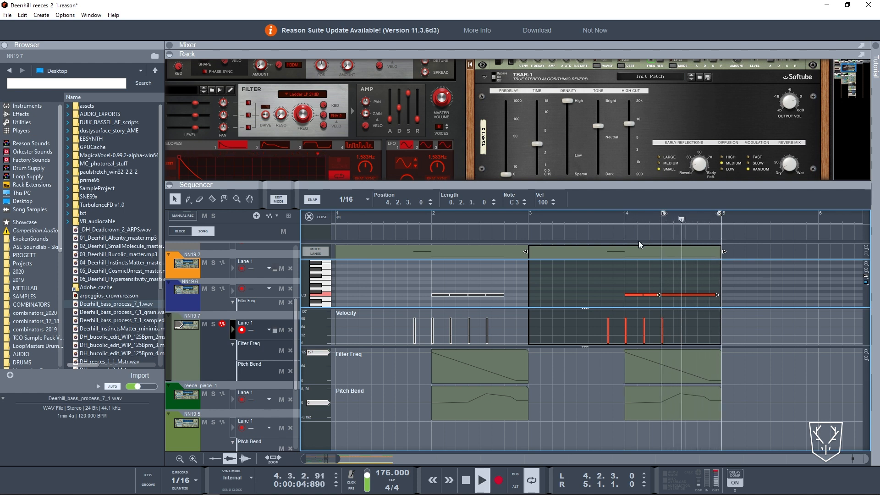
Enable forward looping on the NN19 7 grain sample with the loop starting at about 0.44 s, save it and play it back.
scroll(658, 104, "down", 5)
right_click(658, 103)
left_click(680, 123)
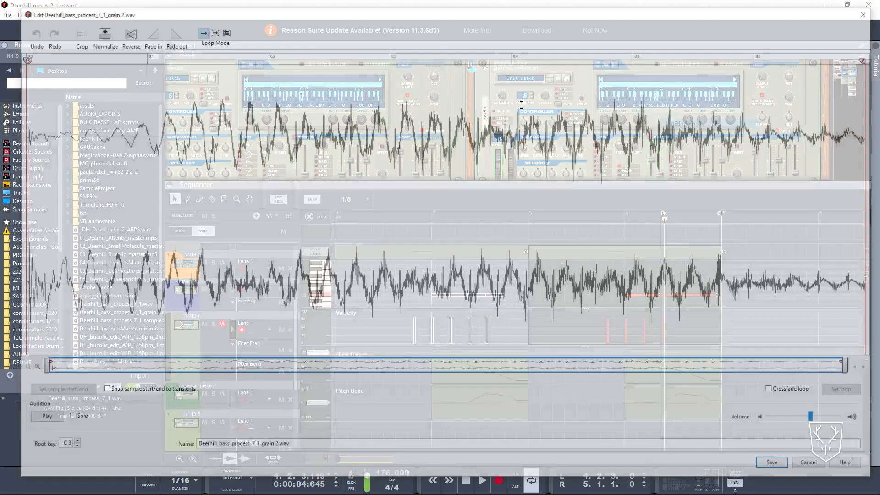
left_click(213, 31)
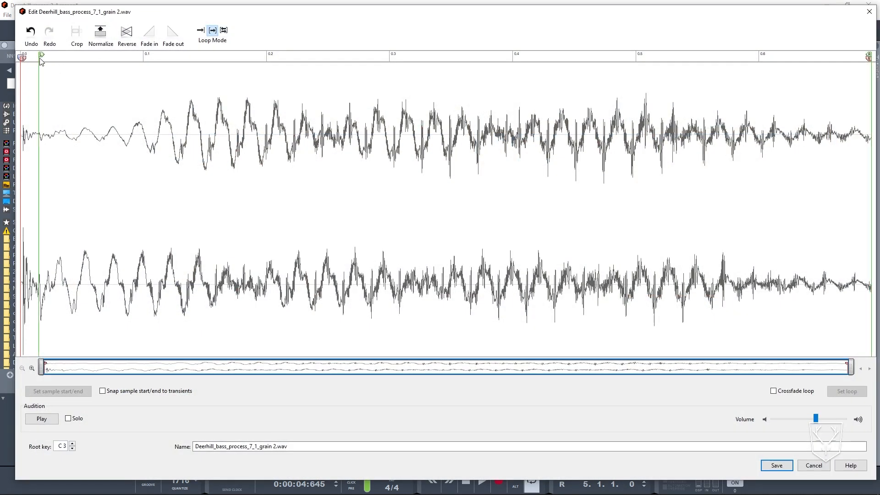
left_click_drag(366, 59, 578, 58)
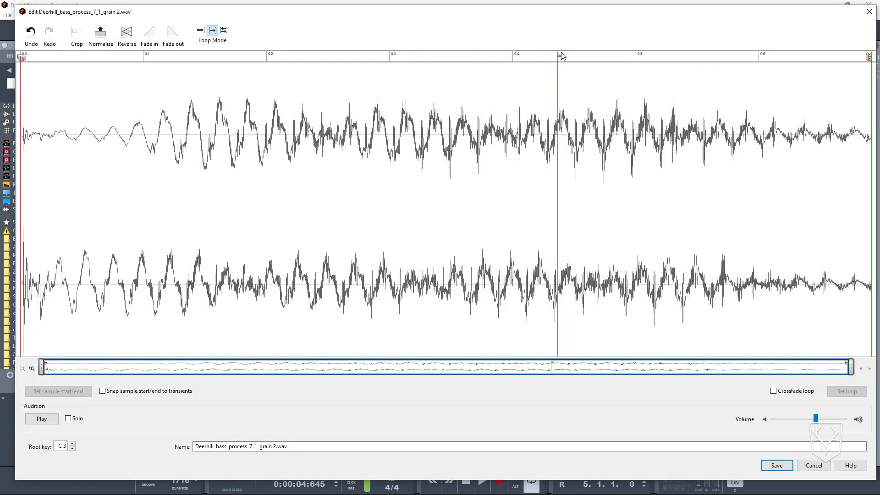
left_click(776, 465)
key("space")
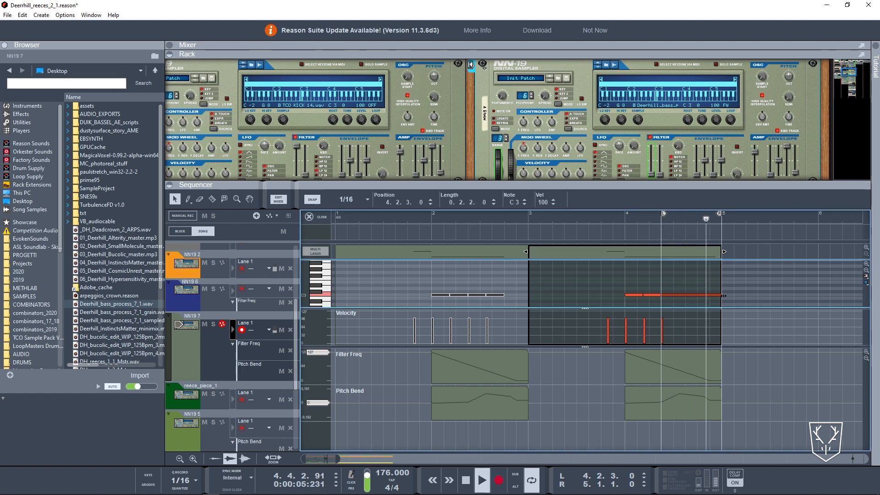
Move the loop start of the NN19 7 grain sample earlier in the sample editor and save the sample.
right_click(671, 110)
left_click(692, 128)
left_click_drag(563, 61, 476, 65)
key("Return")
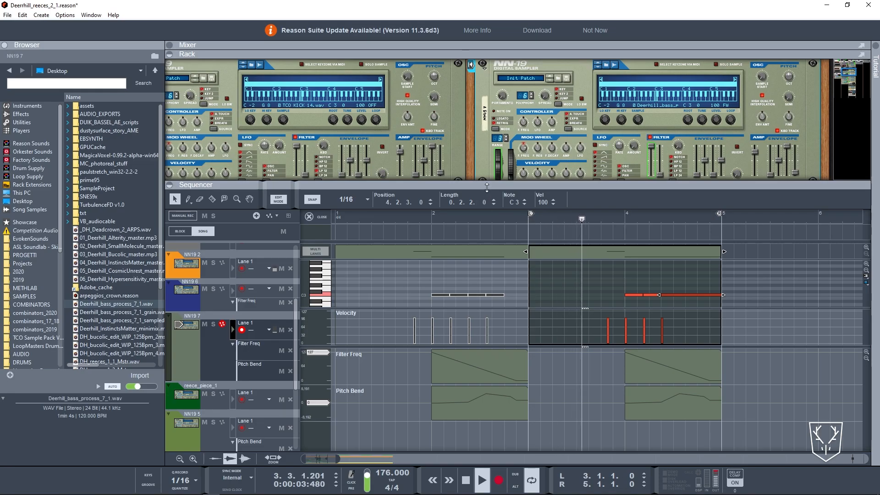
Set the loop from bar 1 to bar 5 in the arrangement and delete the first NN19 7 Pitch Bend clip.
scroll(527, 158, "down", 2)
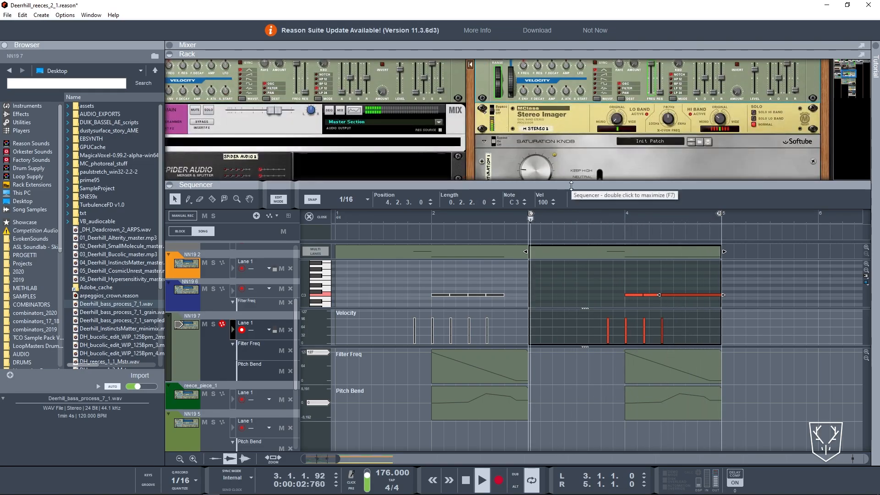
scroll(571, 185, "down", 3)
key("Escape")
scroll(424, 294, "down", 1)
left_click_drag(341, 214, 208, 216)
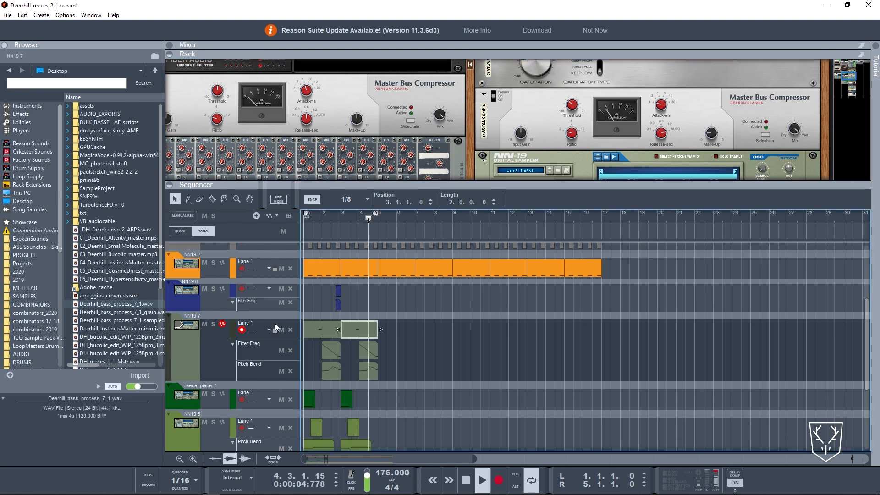
left_click(337, 375)
key("Delete")
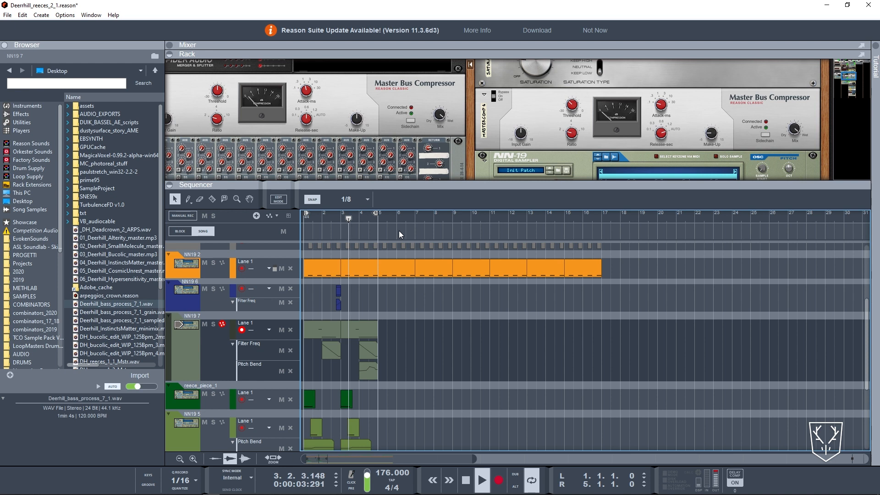
Create the NN19 8 sampler next to NN19 6, load Deerhill_bass_process_7_1.wav and open the sample for editing.
left_click(249, 294)
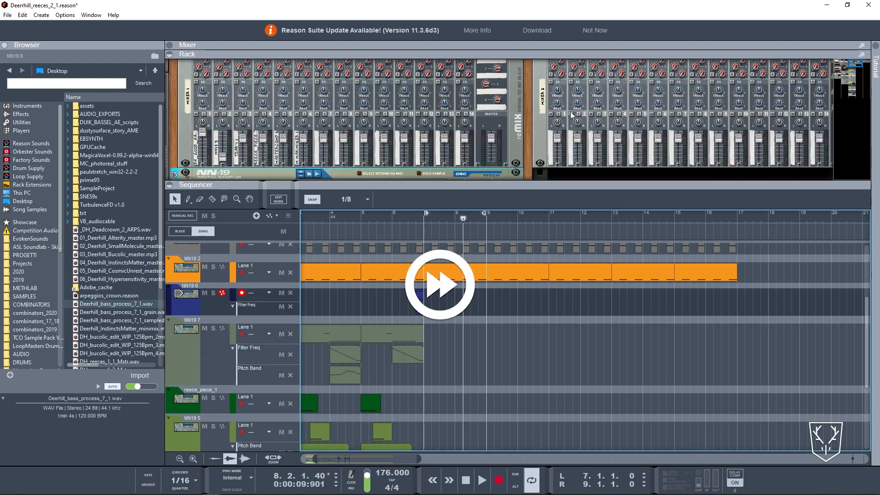
scroll(572, 114, "down", 1)
right_click(514, 120)
mouse_move(546, 222)
left_click(663, 277)
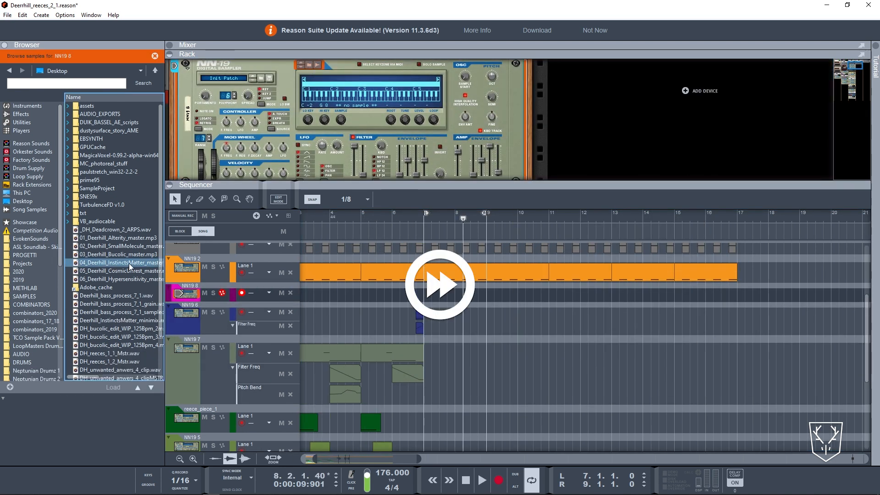
double_click(349, 106)
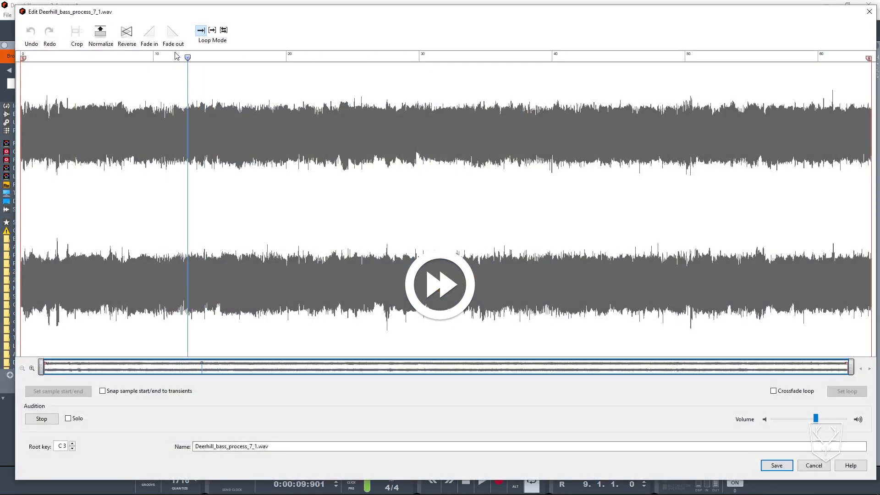
Crop Deerhill_bass_process_7_1.wav to a short section, move its sample start later and save it.
left_click_drag(141, 57, 119, 57)
left_click_drag(126, 101, 204, 121)
left_click(77, 36)
left_click_drag(23, 59, 103, 61)
left_click(777, 466)
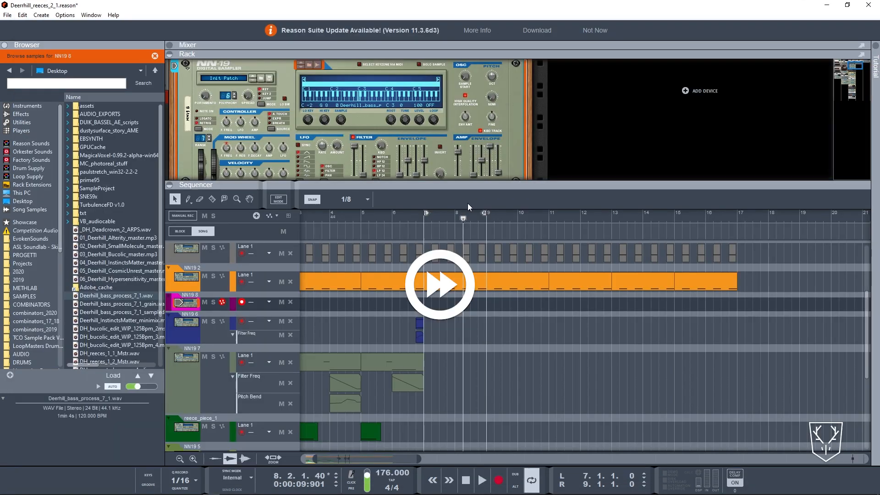
Add a Synapse GQ-7 Graphic Equalizer to NN19 8, cutting around 200 Hz and boosting around 5 kHz.
right_click(512, 143)
mouse_move(540, 221)
left_click(669, 431)
left_click_drag(304, 118, 293, 138)
left_click_drag(397, 118, 410, 98)
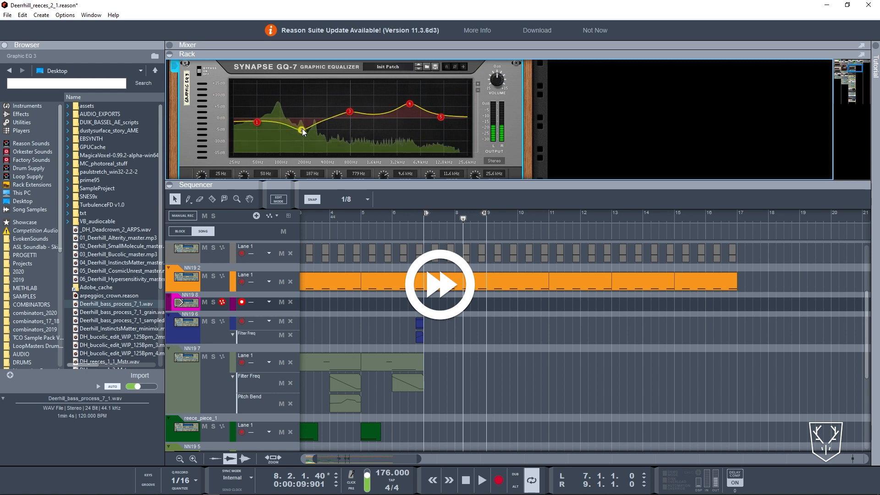
Add a Soundtoys Decapitator directly below NN19 8 with Punish on and the style set to P.
scroll(367, 118, "up", 3)
scroll(367, 118, "up", 1)
right_click(368, 106)
mouse_move(426, 216)
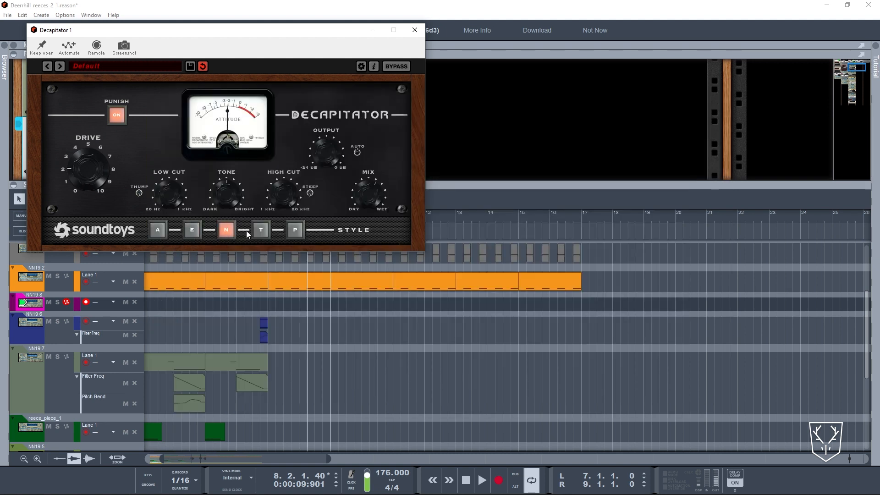
left_click(295, 230)
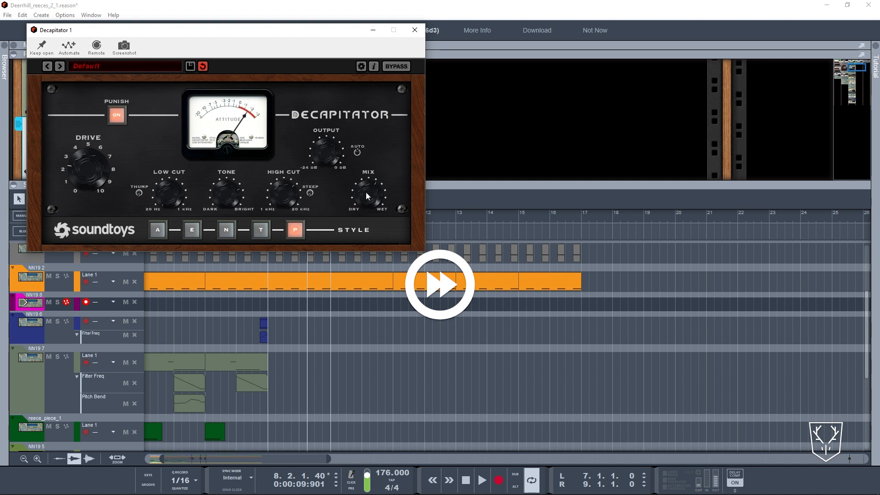
left_click(415, 30)
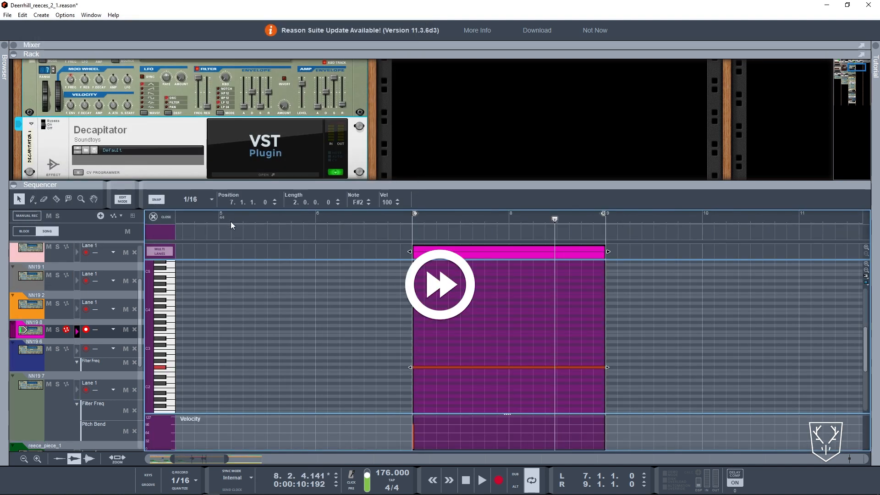
Leave clip editing and play the arrangement with the loop running from bar 1 to bar 9.
left_click(213, 219)
key("space")
left_click(165, 216)
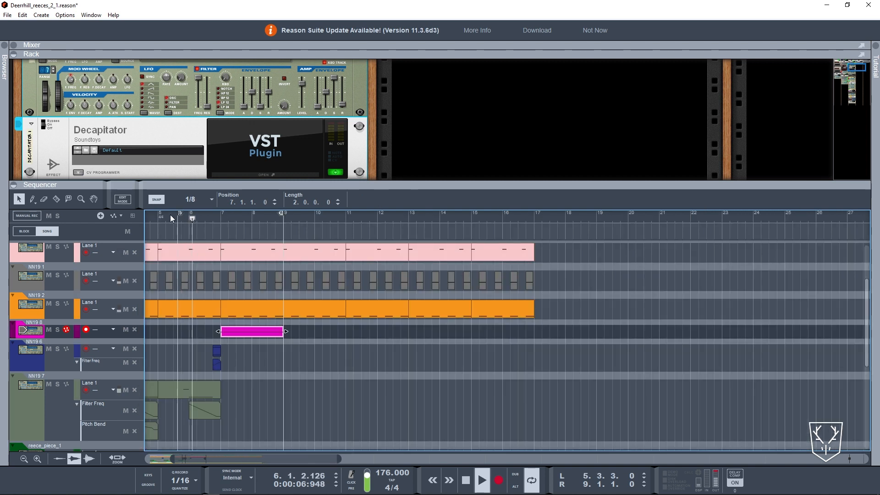
scroll(507, 331, "left", 2)
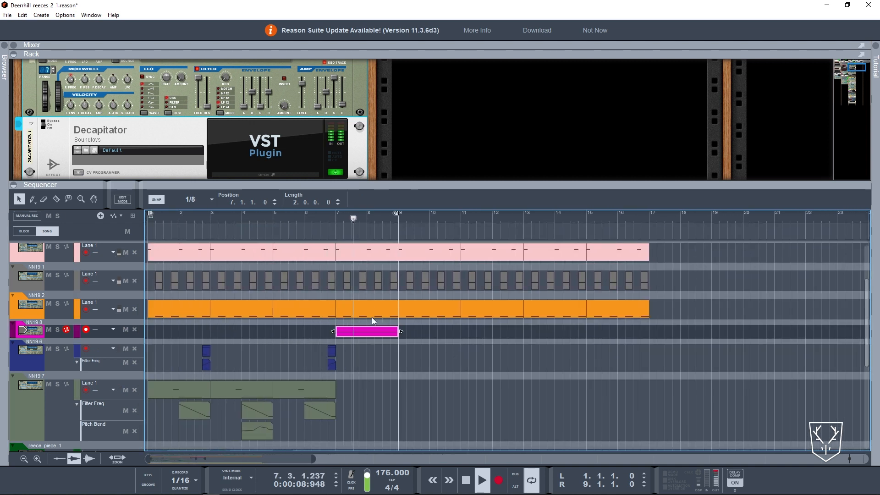
Create a Pitch Bend automation lane for NN19 8, add a clip starting at bar 7 and open it.
right_click(45, 91)
left_click(98, 124)
mouse_move(368, 346)
left_mouse_down()
mouse_move(405, 342)
mouse_move(390, 348)
left_mouse_up()
double_click(389, 346)
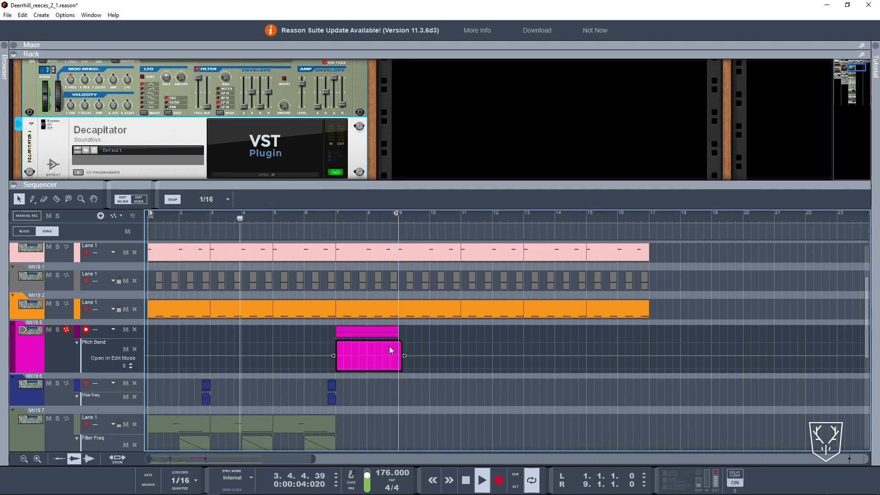
Draw a falling pitch bend curve from 8.1.1 in the NN19 8 automation clip and play it back.
scroll(371, 384, "up", 2)
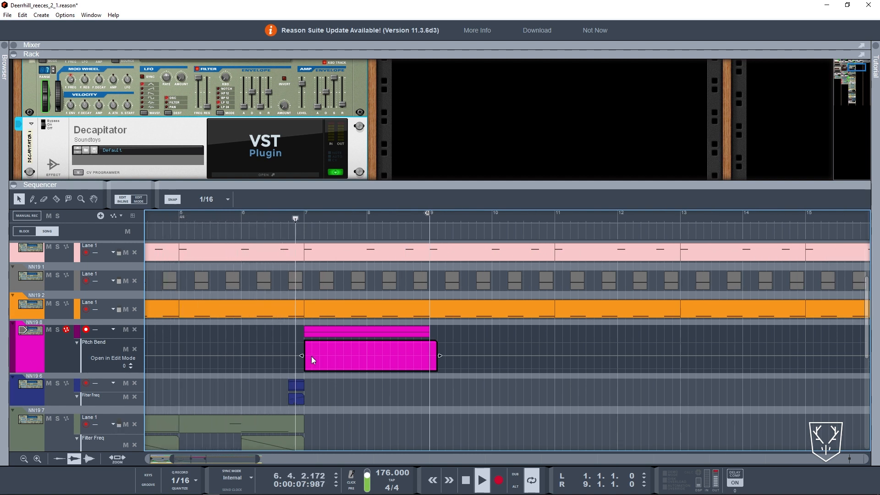
key("space")
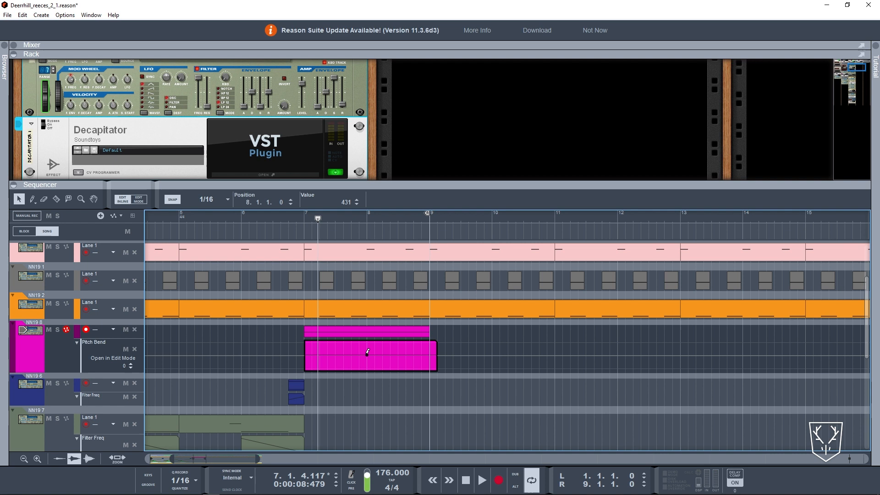
key("space")
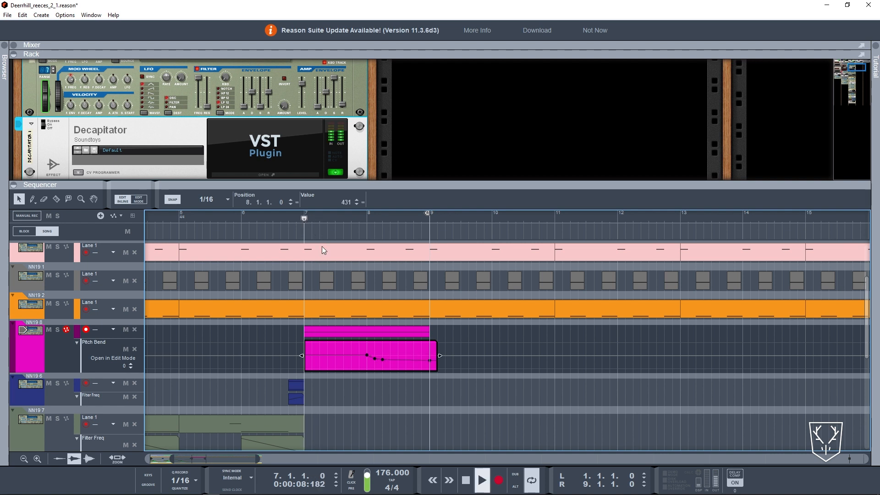
left_click(368, 346)
left_click(373, 385)
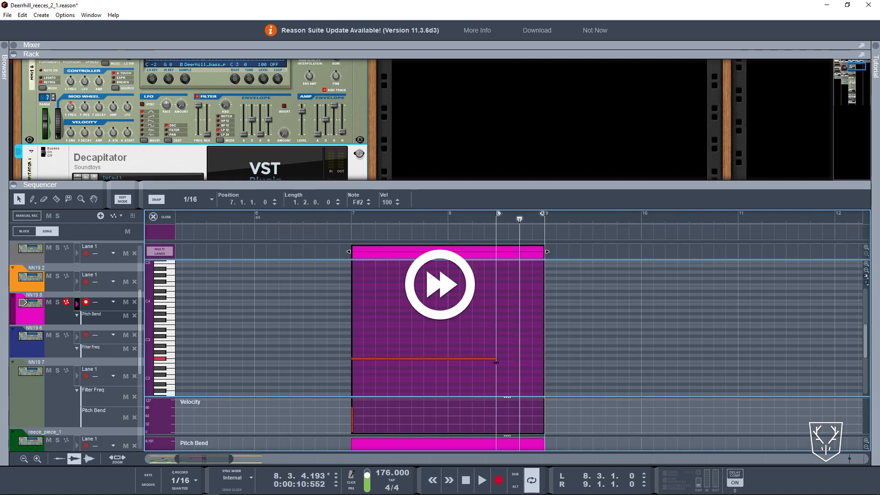
Create the NN19 9 sampler and load a Deerhill bass sample into it.
right_click(458, 135)
mouse_move(486, 237)
left_click(619, 260)
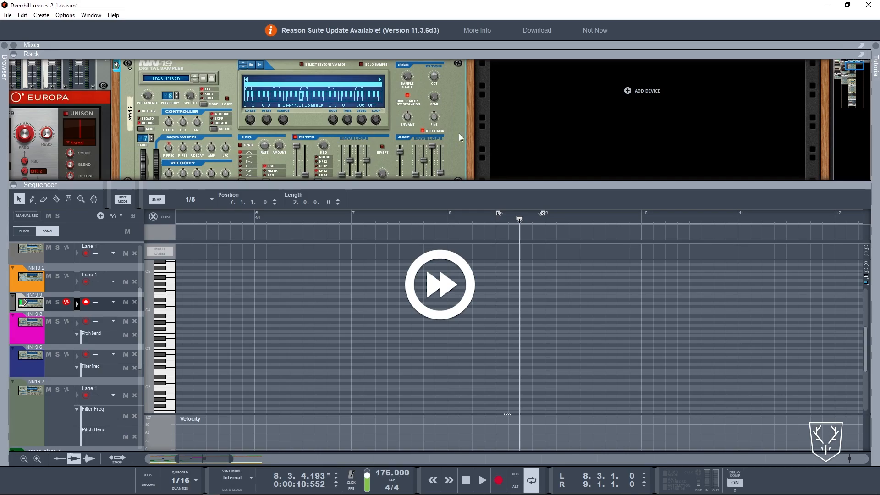
Add a Softube Saturation Knob after NN19 9 and turn up its saturation.
right_click(458, 133)
mouse_move(491, 203)
mouse_move(660, 431)
left_click(721, 429)
left_click_drag(180, 150, 177, 137)
Add an MClass Stereo Imager and a Softube TSAR-1 Reverb to the NN19 9 effect chain and adjust their controls.
right_click(278, 132)
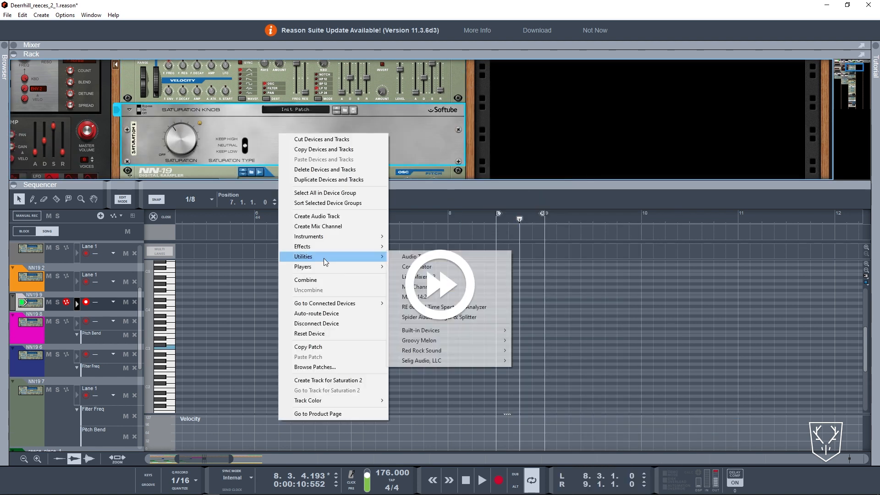
mouse_move(330, 247)
left_click(426, 253)
mouse_move(315, 162)
right_click(292, 116)
mouse_move(316, 229)
left_click(435, 283)
left_click_drag(311, 118, 310, 108)
right_click(132, 114)
mouse_move(154, 225)
left_click(394, 451)
left_click_drag(351, 157, 352, 145)
Try the NN19 9 pitch bend wheel and raise its bend range to 13.
scroll(187, 160, "up", 6)
left_click_drag(143, 153, 149, 157)
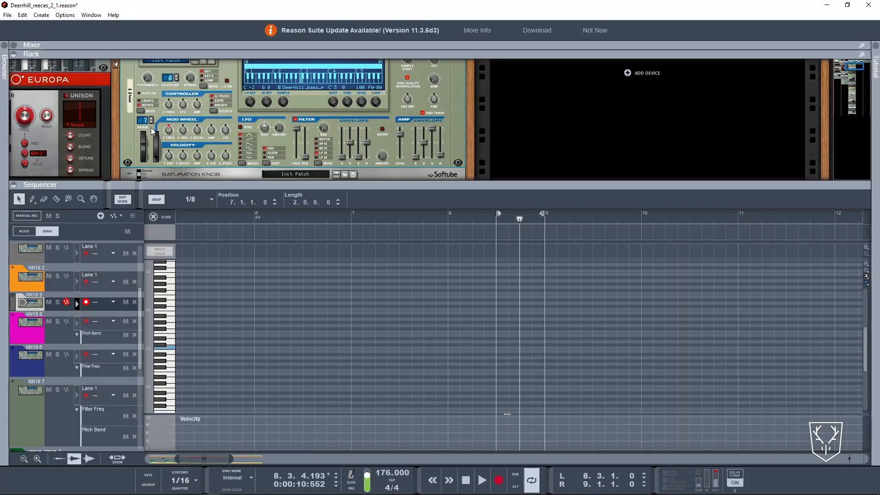
left_click(151, 117)
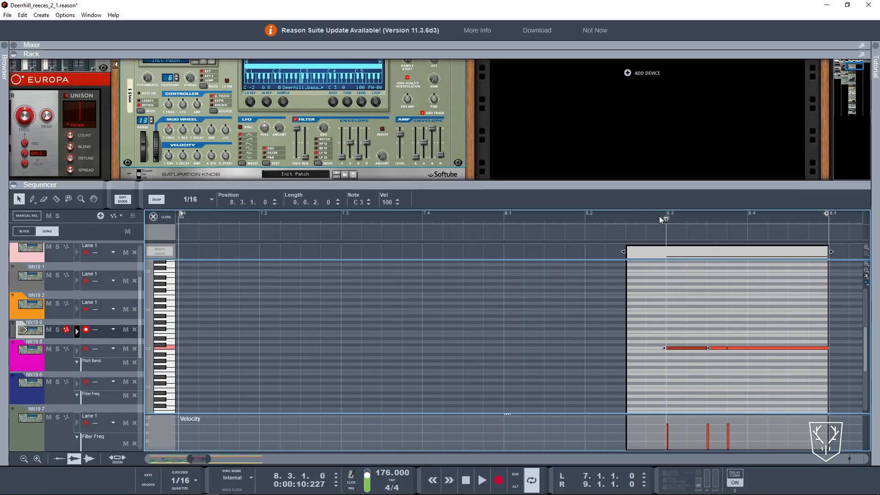
Leave clip editing and play bars 7 to 9 while reviewing the devices in the NN19 9 effect chain.
left_click(152, 216)
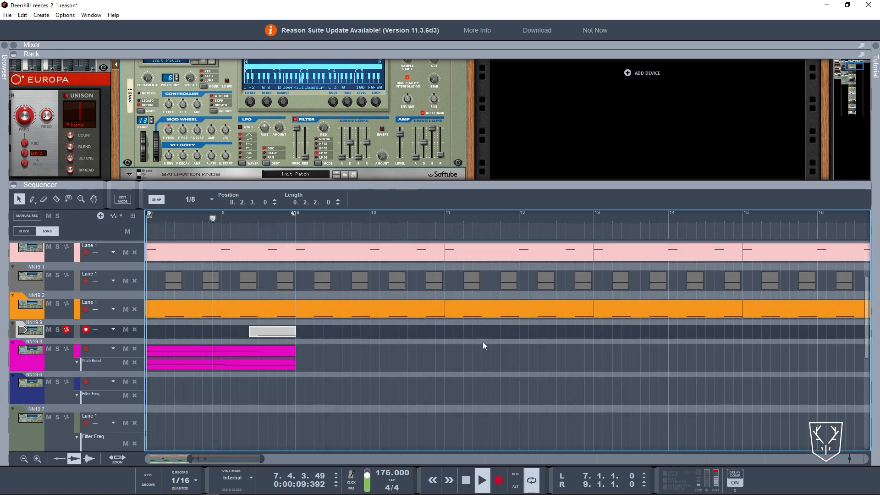
scroll(411, 130, "down", 3)
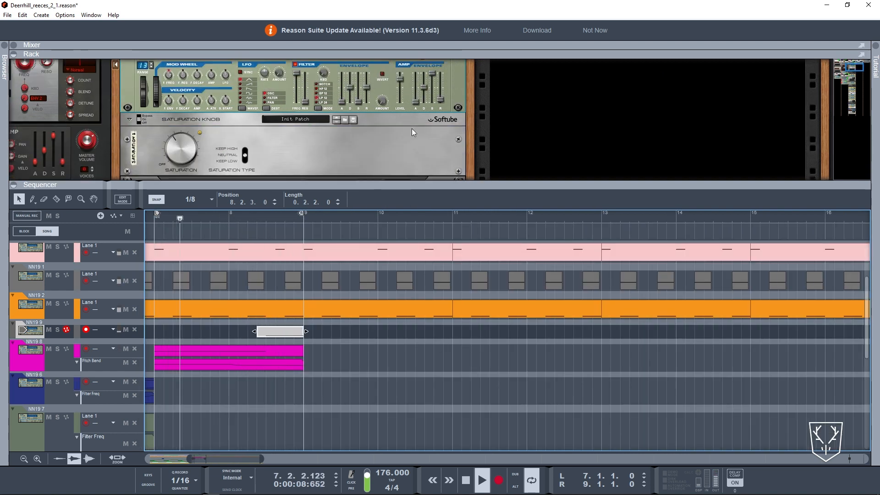
scroll(407, 105, "down", 3)
scroll(391, 100, "up", 5)
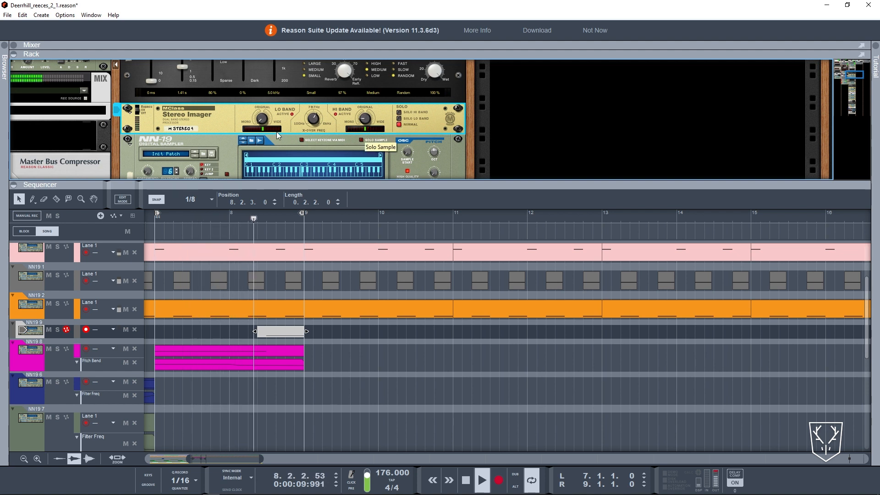
scroll(364, 133, "up", 2)
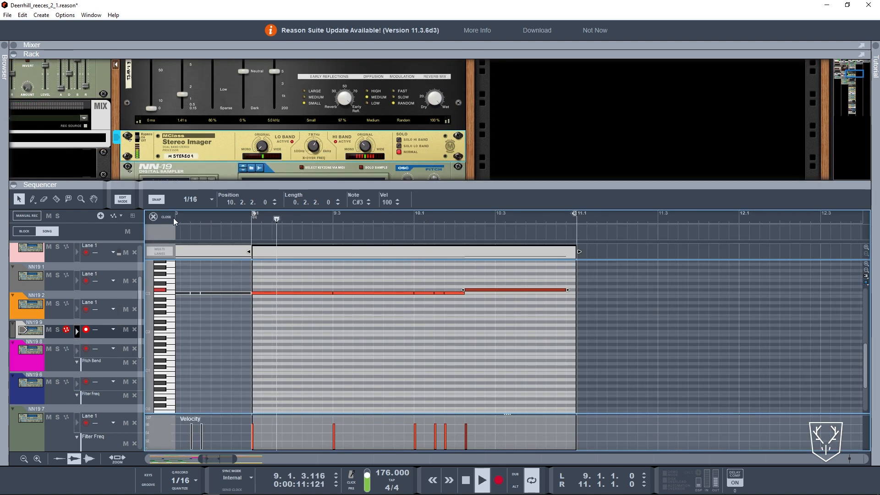
In the second NN19 9 clip, delete the short C3 note at 10.1.3 and extend the following note to start there, length 0.0.3.
left_click(166, 217)
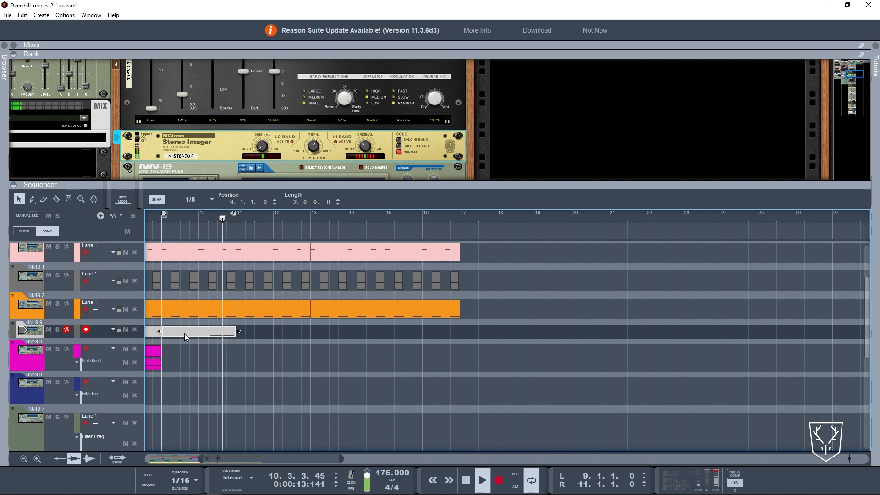
double_click(210, 334)
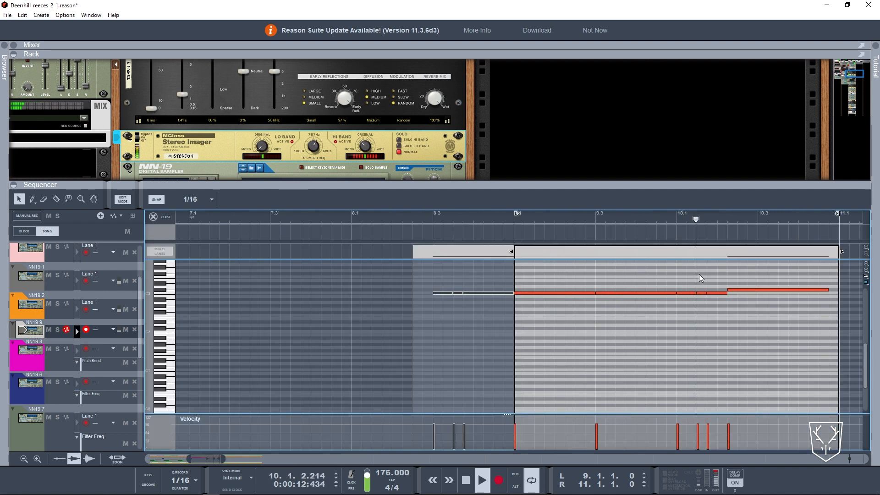
left_click(700, 294)
key("Delete")
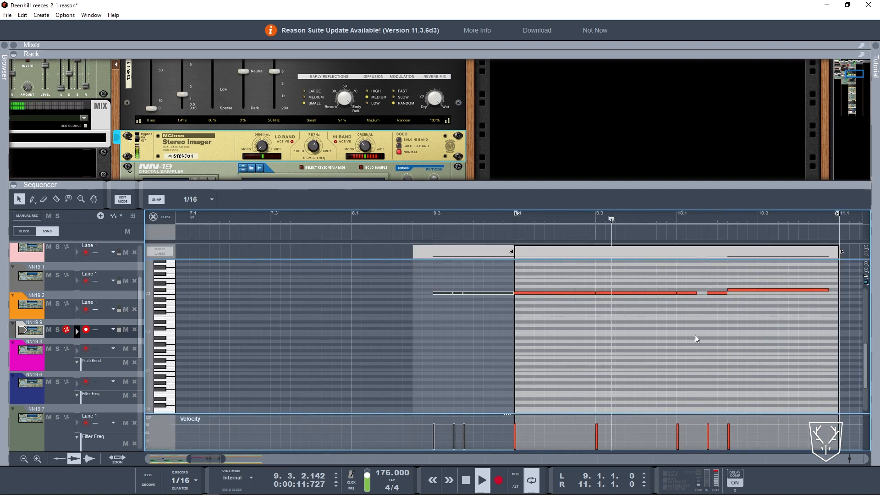
mouse_move(712, 292)
left_mouse_down()
mouse_move(701, 293)
mouse_move(724, 292)
left_mouse_up()
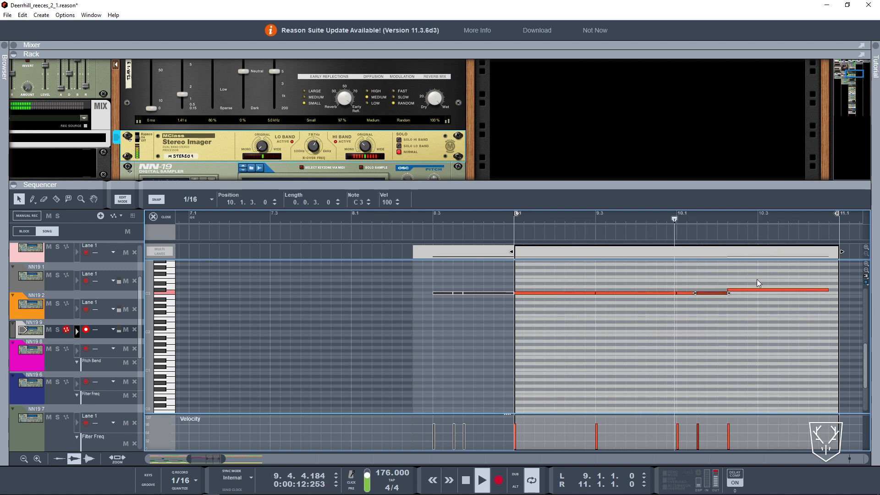
left_click(178, 215)
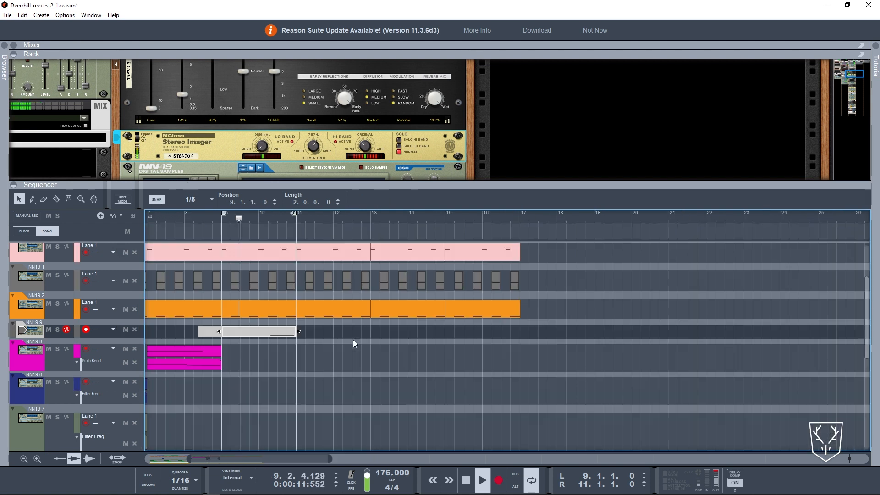
Draw a C3 note starting at 11.1.1 in the NN19 10 clip that spans bars 11 to 13.
scroll(243, 345, "down", 2)
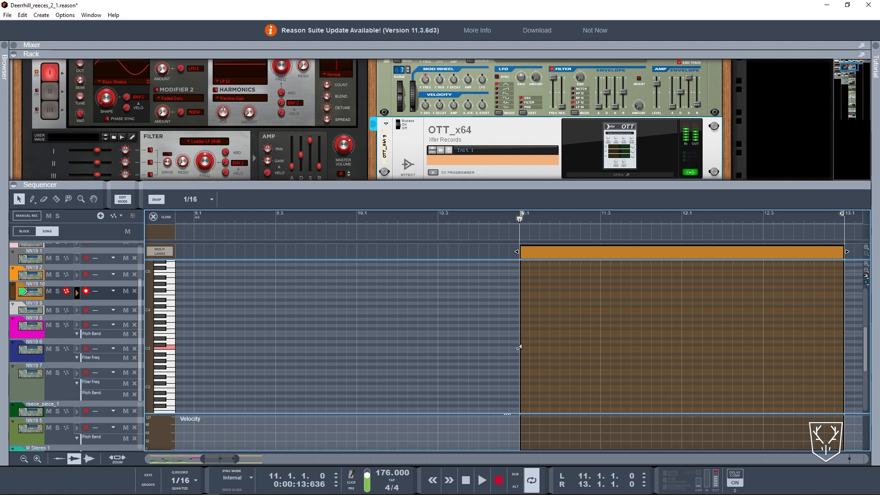
left_click_drag(523, 346, 639, 346)
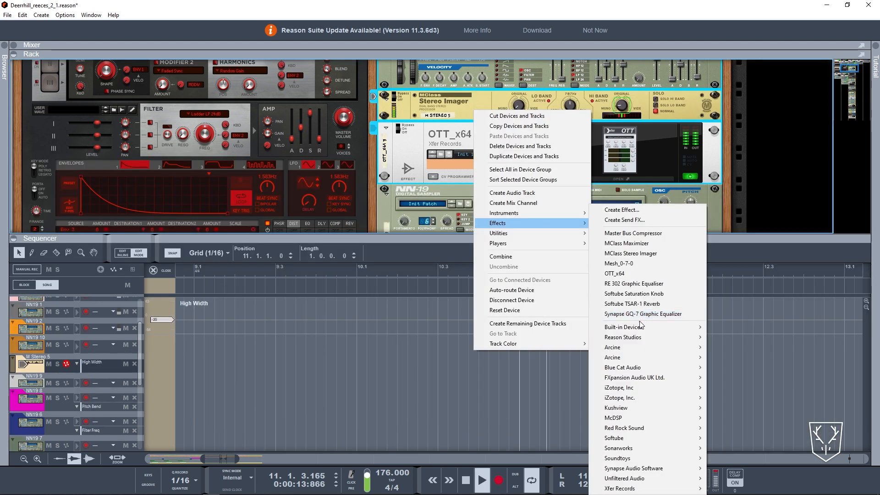
Insert The Echo below OTT_x64 in the NN19 10 effect chain, stop playback and begin adding another effect from OTT_x64.
mouse_move(660, 328)
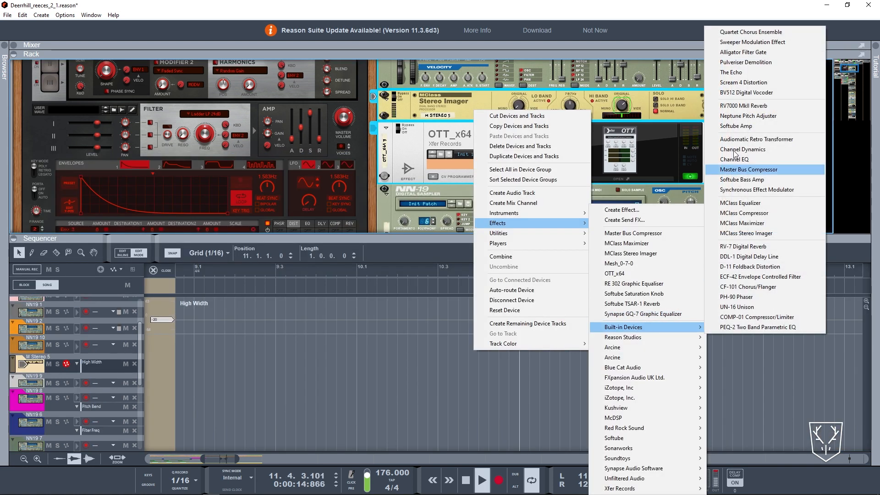
left_click(732, 73)
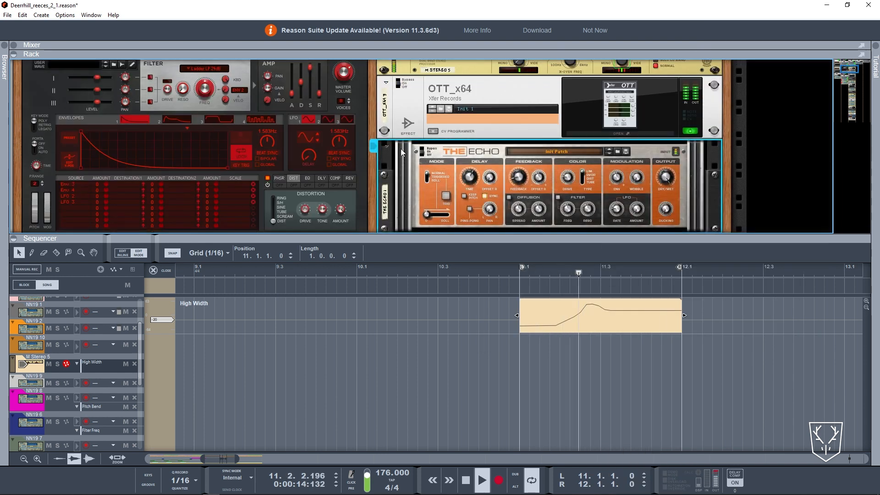
key("space")
right_click(511, 87)
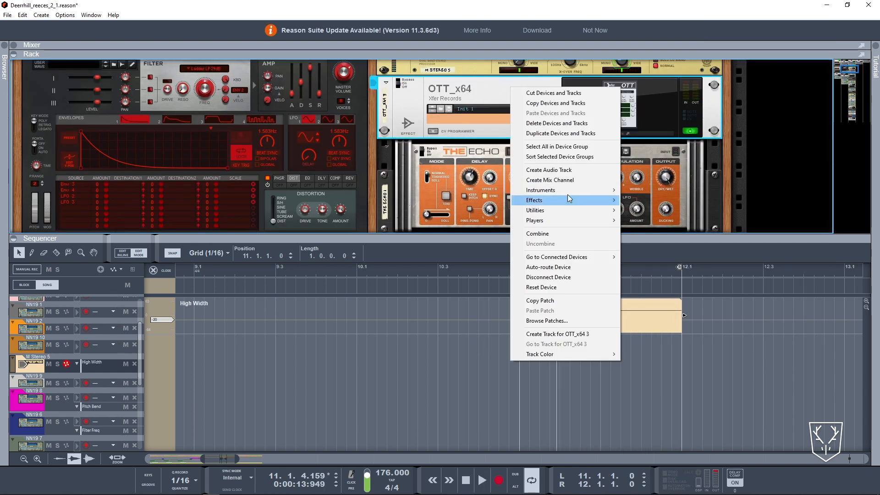
mouse_move(563, 202)
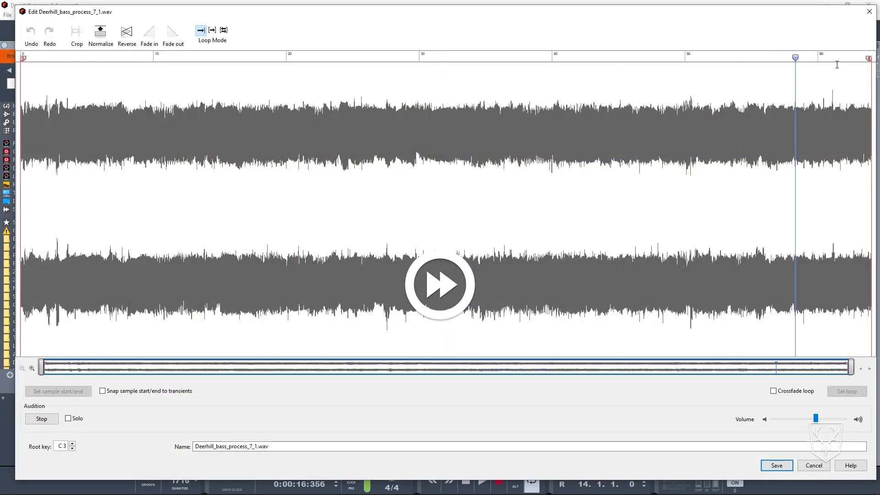
Crop the sample Deerhill_bass_process_7_1.wav to about seconds 3 to 5 and select a stretch toward the end of the cropped audio.
left_click_drag(373, 59, 91, 58)
left_click_drag(60, 137, 87, 138)
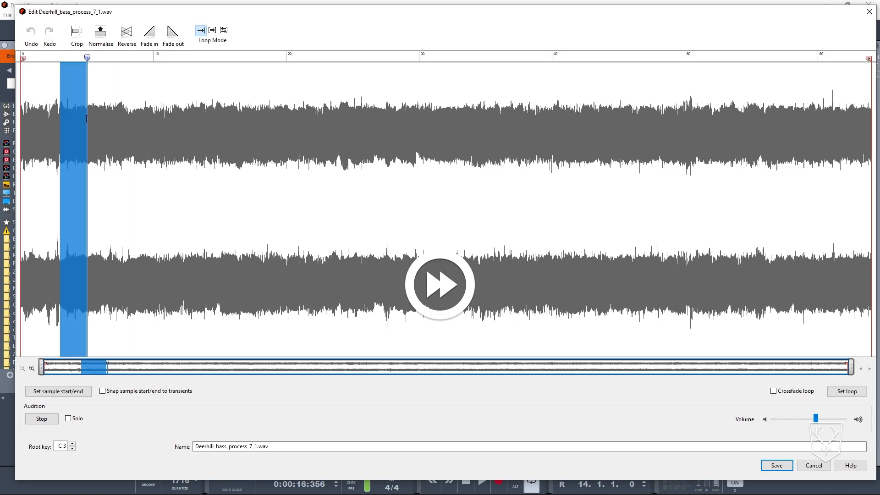
left_click(77, 35)
left_click_drag(828, 135, 588, 136)
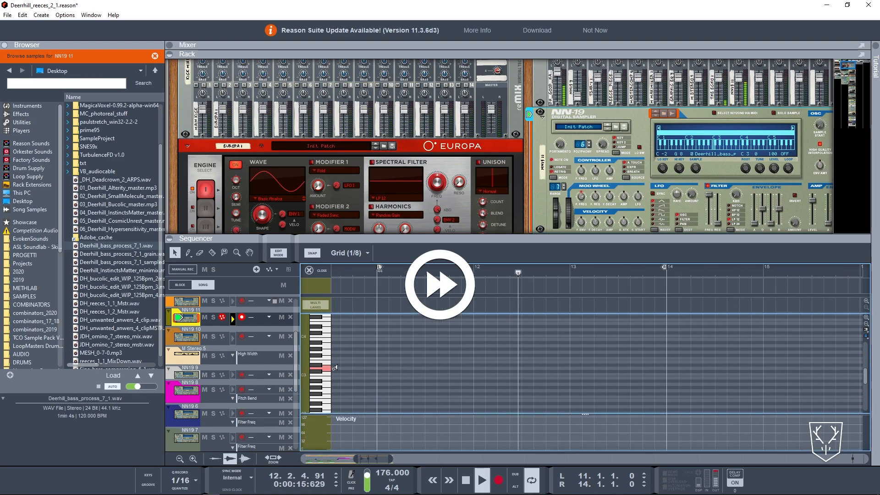
Set the NN19 11 sample's loop mode to FW-BW and audition the sample at different pitches.
left_click_drag(787, 169, 788, 156)
left_click(323, 359)
left_click(324, 333)
key("space")
Draw a sustained C4 note on the NN19 11 track, play it and trim its clip to start at bar 12.
key("shift+Return")
left_click_drag(476, 336, 599, 335)
key("space")
key("space")
left_click(485, 306)
left_click_drag(476, 305, 503, 305)
Create pitch bend automation for NN19 11, loop bar 12 to 13 and draw a rising bend curve across the clip.
left_click(555, 213, "alt")
left_click_drag(693, 267, 597, 267)
left_click_drag(408, 267, 505, 267)
left_click_drag(503, 397, 594, 381)
Raise the NN19 11 pitch bend range to 5 while the looped bar plays.
key("space")
left_click(564, 188)
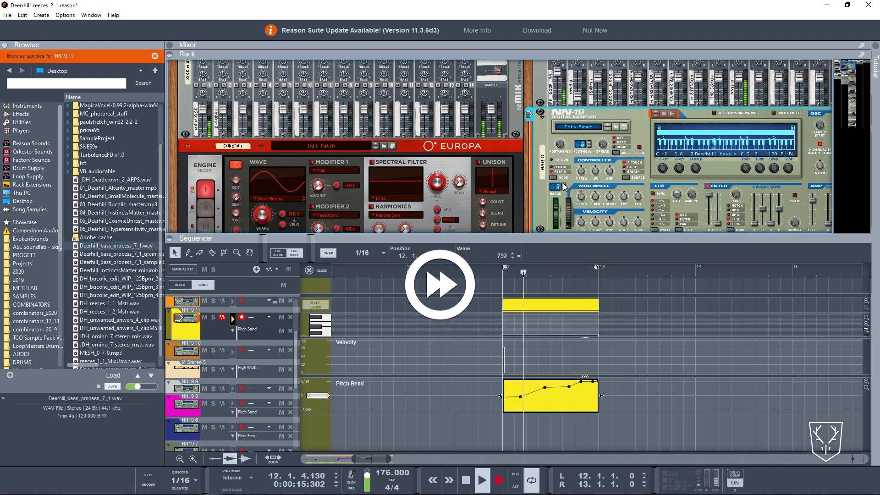
scroll(662, 179, "down", 3)
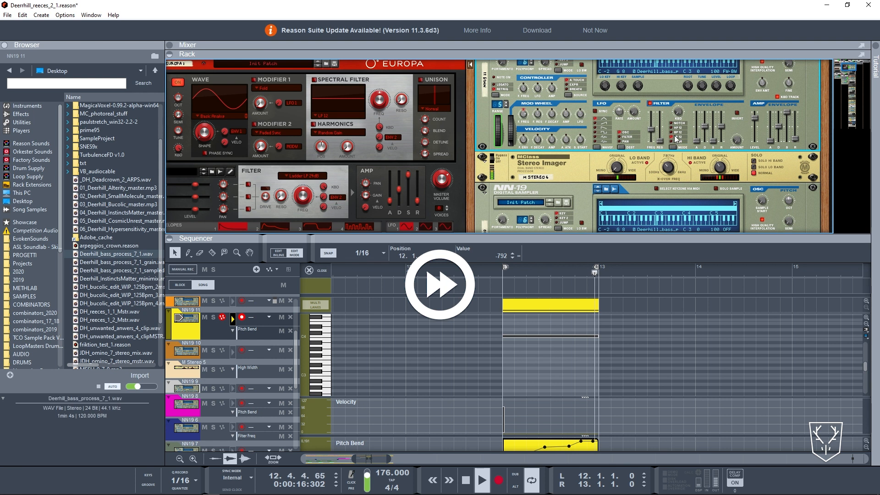
key("space")
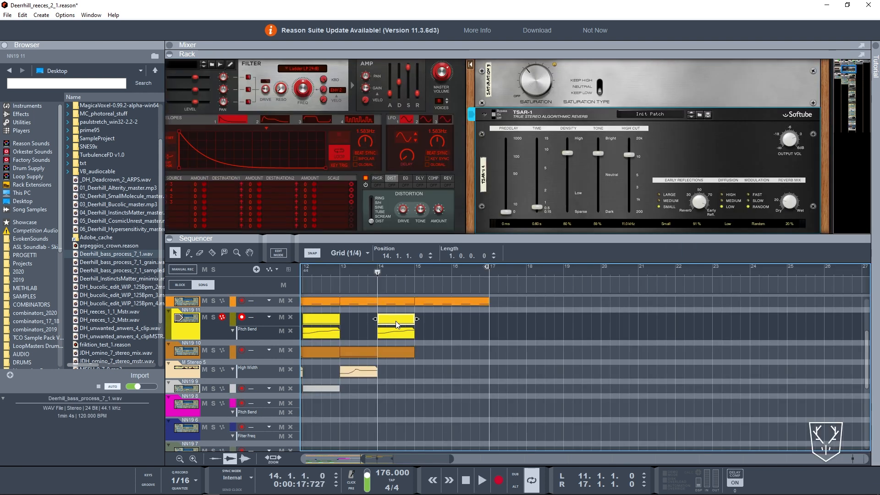
Lower the note at 12.1.1 in the first NN19 11 clip to C3 and play it back.
key("shift+Tab")
left_click_drag(598, 336, 599, 373)
key("space")
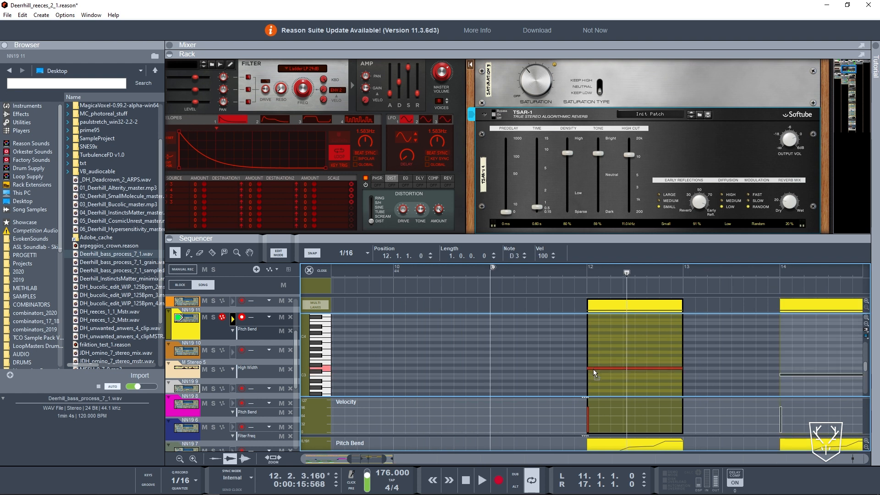
left_click_drag(592, 369, 594, 371)
key("space")
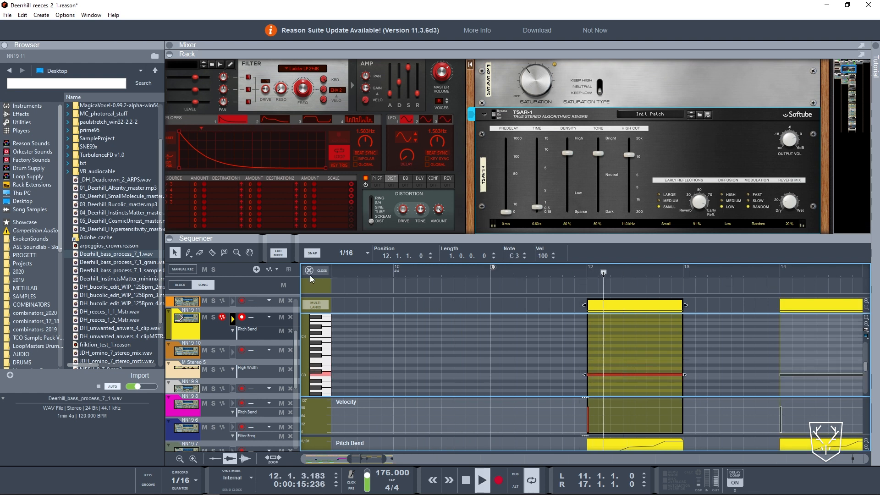
Leave clip editing and set the loop to end at bar 15.
left_click(317, 272)
left_click(362, 272)
left_click(570, 355)
left_click_drag(582, 267, 511, 270)
Review the tracks during playback and move the loop start to bar 1.
scroll(451, 307, "down", 3)
scroll(431, 318, "up", 3)
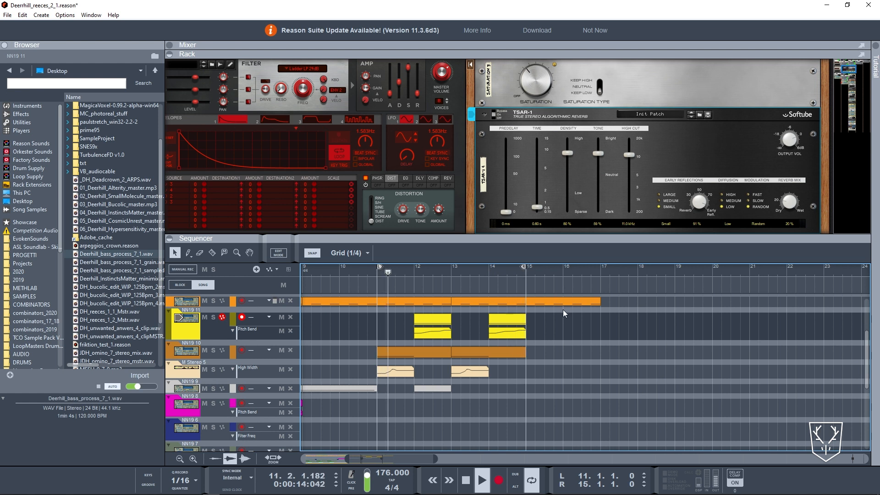
scroll(418, 330, "down", 2)
scroll(422, 323, "up", 5)
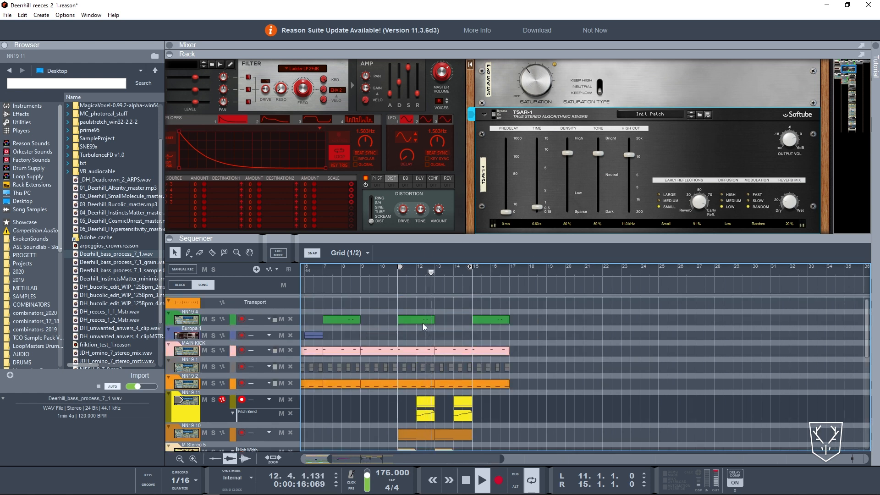
scroll(423, 323, "down", 1)
left_click_drag(407, 267, 142, 276)
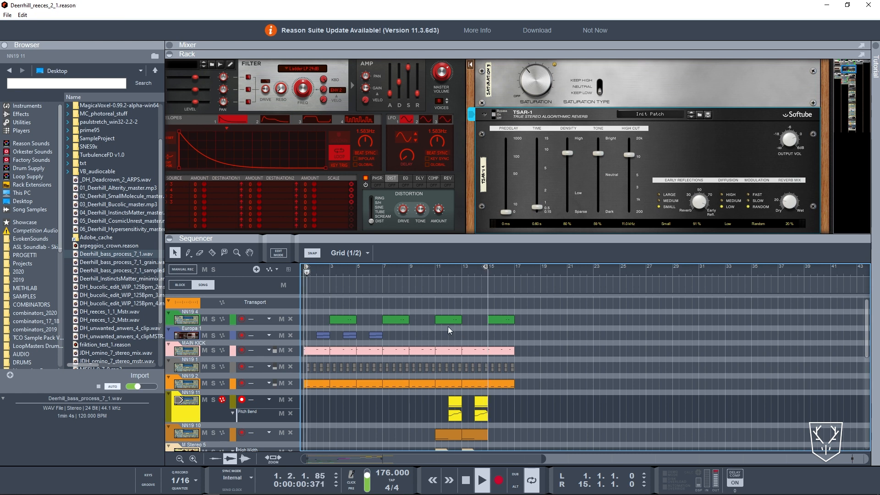
Enlarge the sequencer so the whole arrangement's tracks fit in view during playback.
left_click_drag(409, 239, 399, 109)
scroll(366, 298, "down", 3)
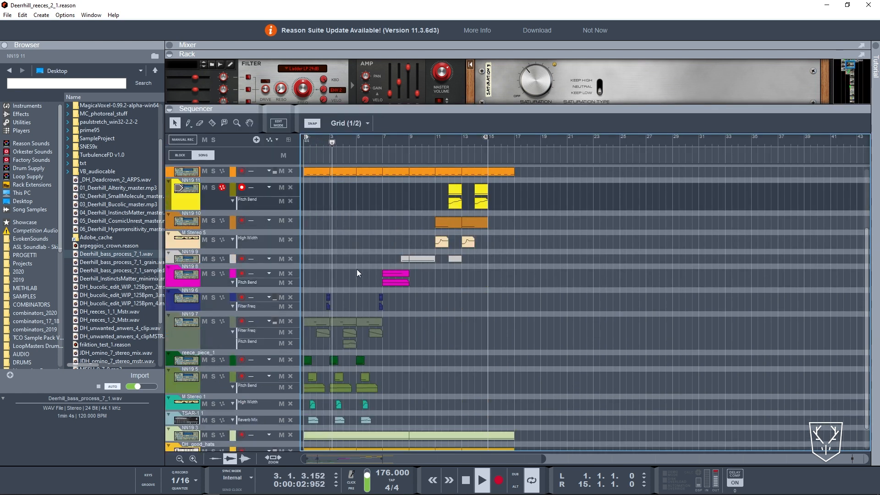
scroll(358, 268, "down", 2)
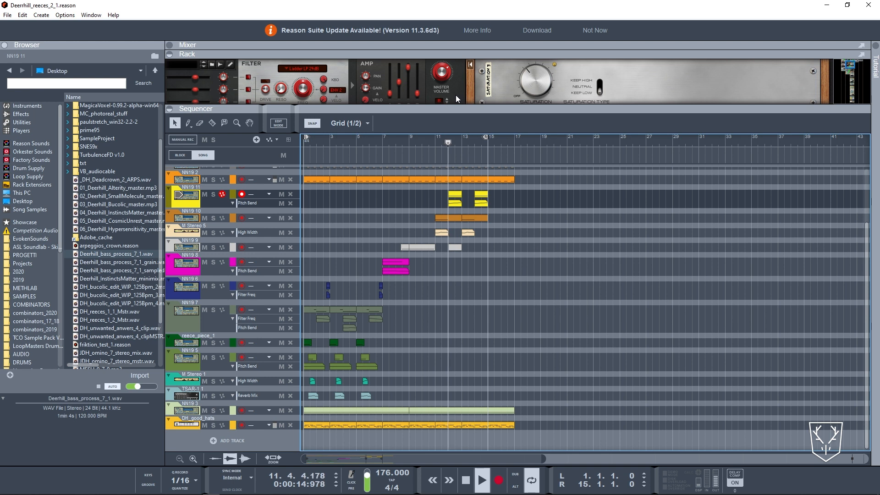
Set the loop end to bar 17 and copy the NN19 11, NN19 10, M Stereo 5 and NN19 9 clips from bars 11–15 to later bars.
left_click(518, 138, "alt")
left_click_drag(501, 188, 441, 250)
left_click_drag(448, 219, 504, 219)
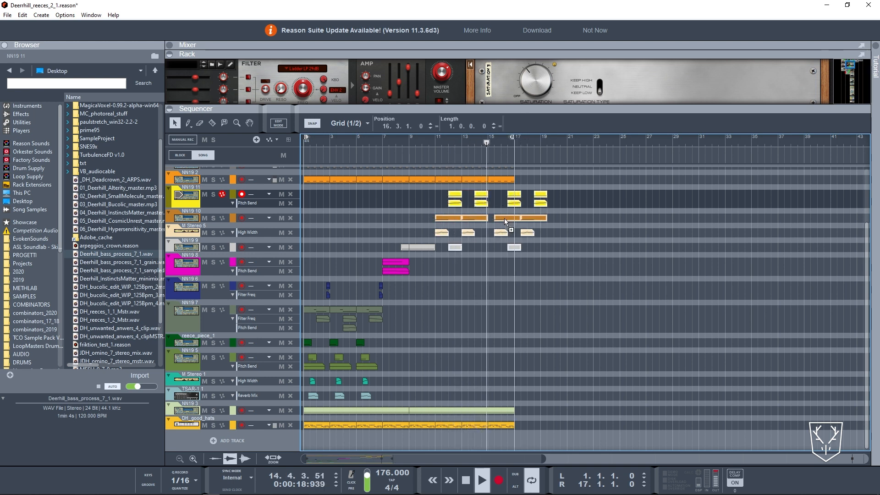